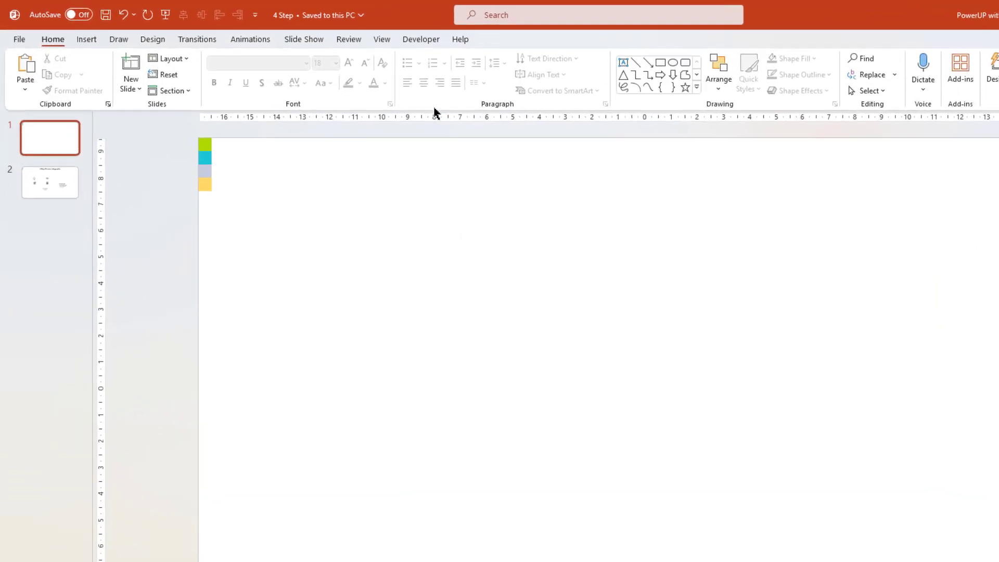
Turn on the slide guides and draw a circle outward from the slide centre.
{"action": "left_click", "coordinate": [386, 43]}
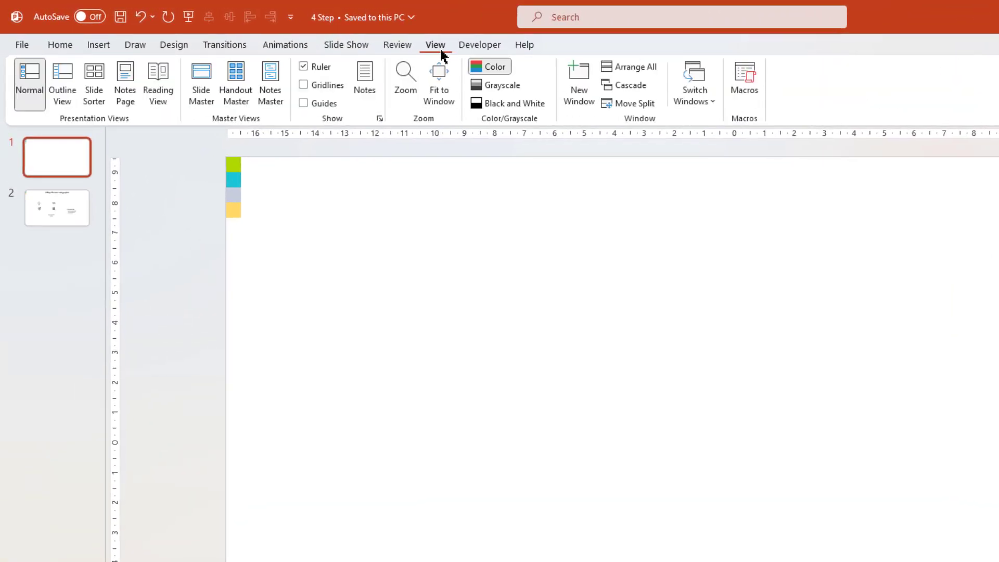
{"action": "left_click", "coordinate": [305, 104]}
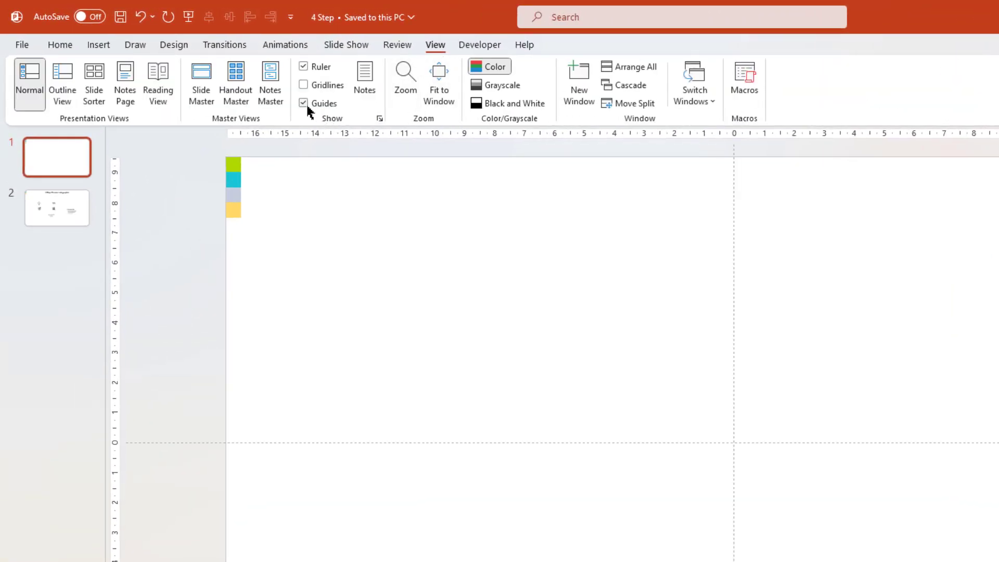
{"action": "left_click", "coordinate": [100, 47]}
{"action": "left_click", "coordinate": [274, 105]}
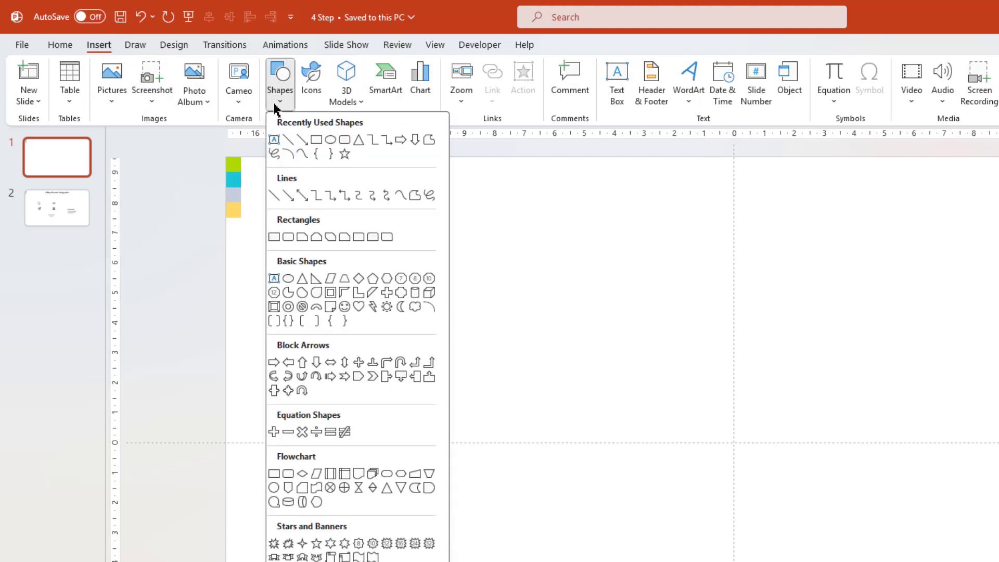
{"action": "left_click", "coordinate": [328, 143]}
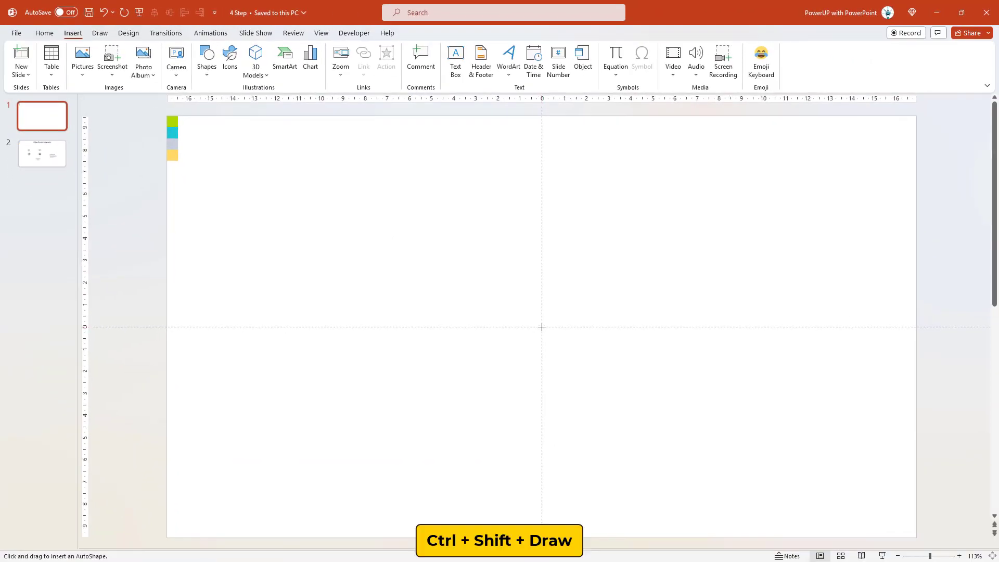
{"action": "left_click_drag", "start_coordinate": [539, 328], "coordinate": [614, 364]}
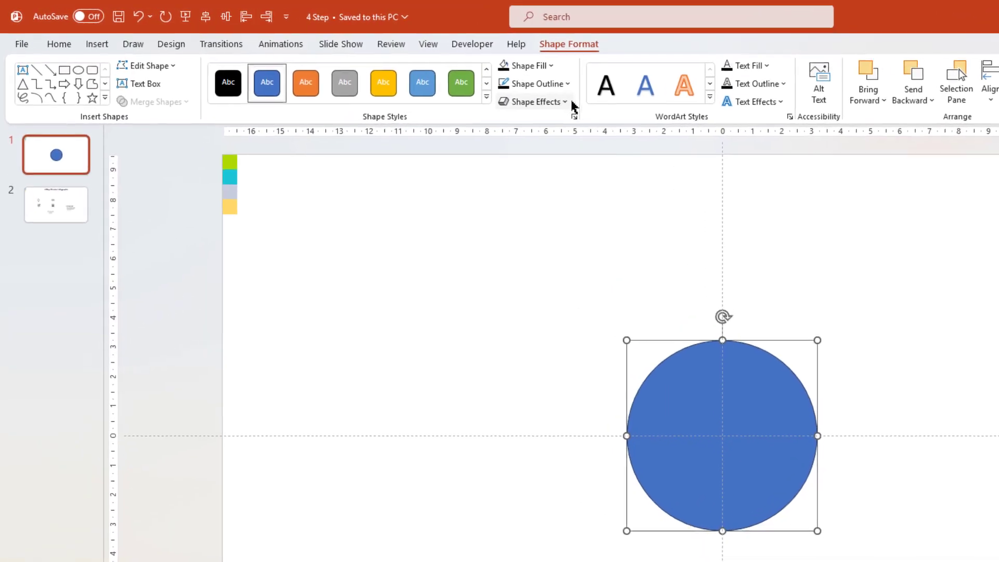
Remove the circle's outline.
{"action": "left_click", "coordinate": [468, 70]}
{"action": "left_click", "coordinate": [542, 239]}
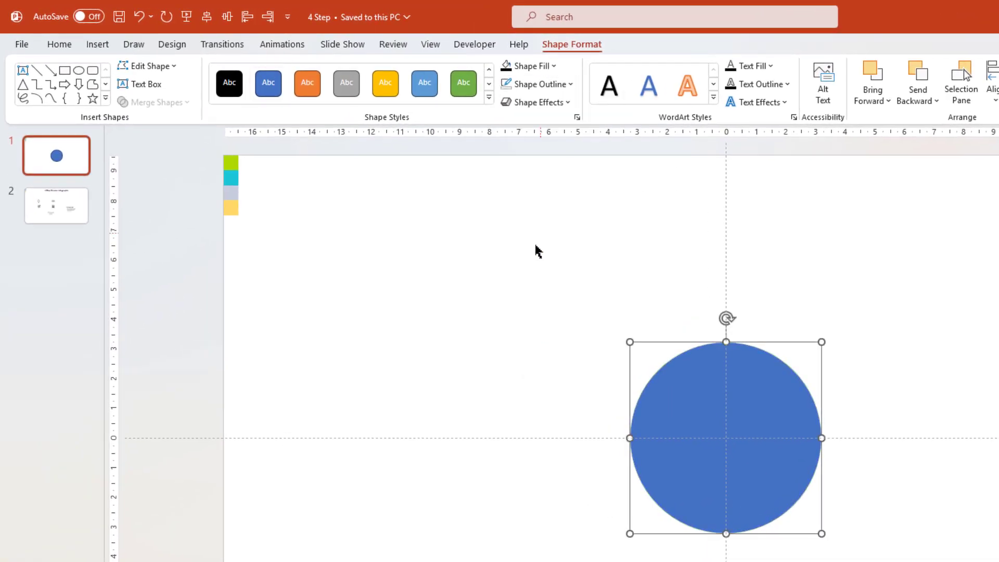
{"action": "left_click", "coordinate": [457, 319]}
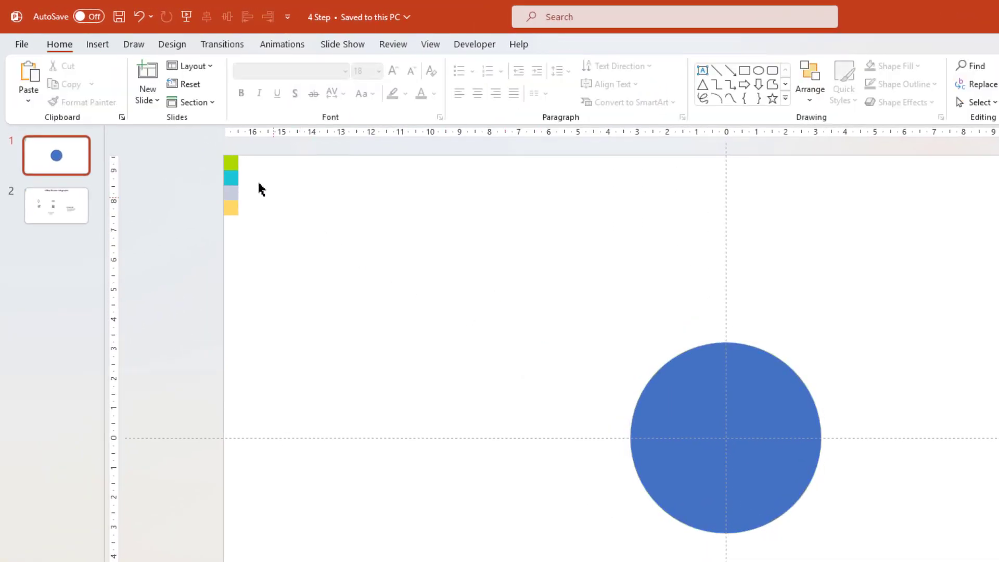
Insert a Basic Cycle SmartArt graphic on the slide.
{"action": "left_click", "coordinate": [99, 46]}
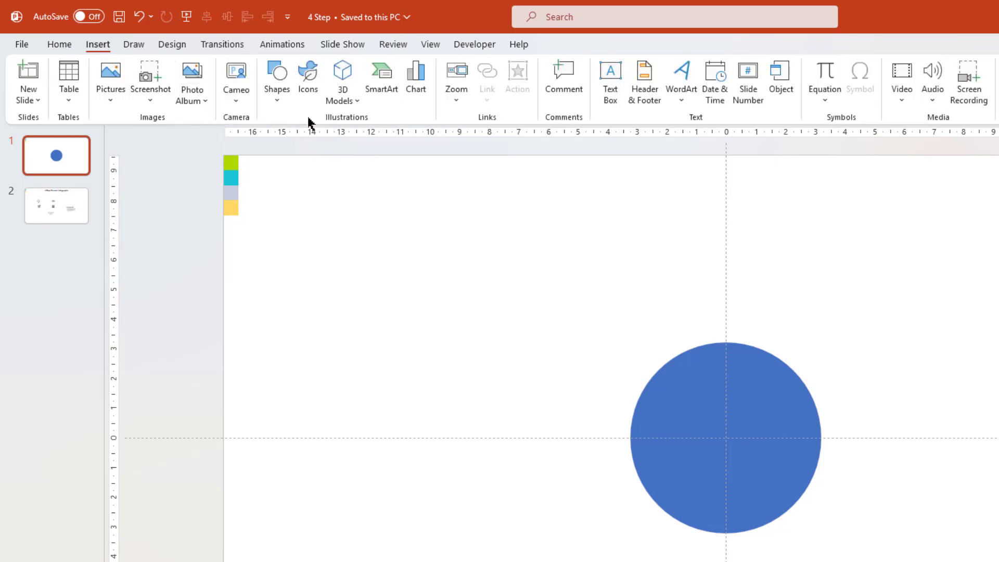
{"action": "left_click", "coordinate": [384, 101]}
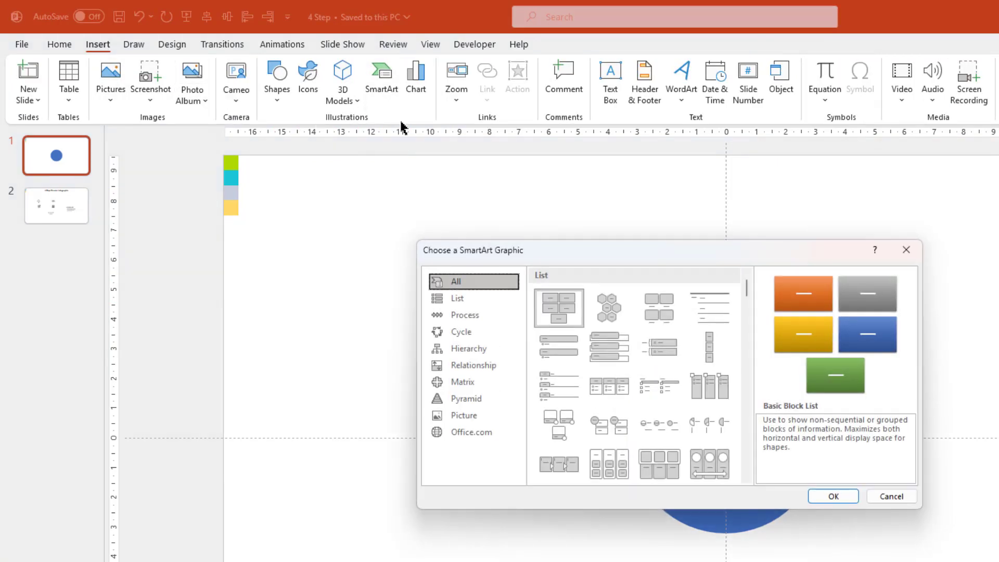
{"action": "left_click", "coordinate": [472, 338]}
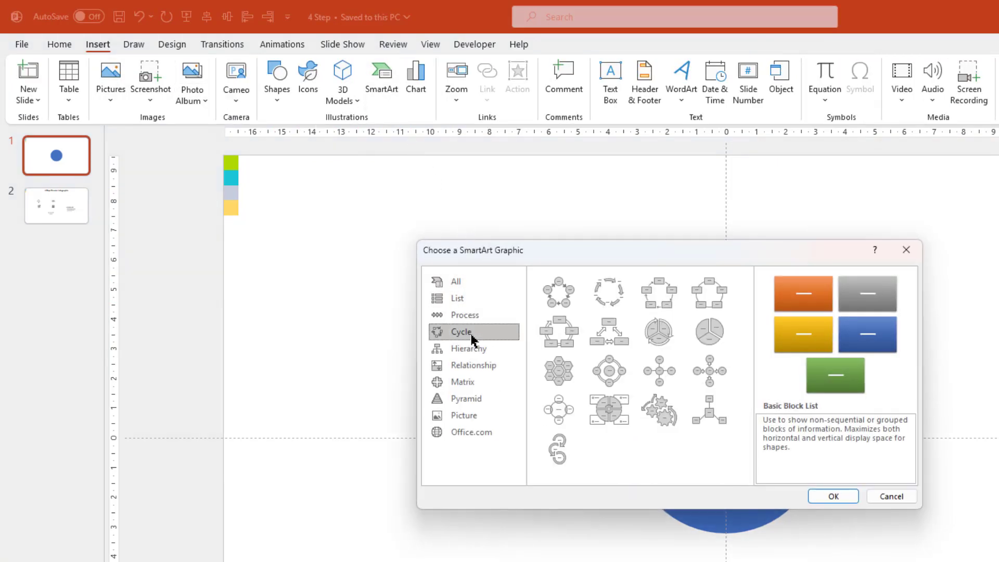
{"action": "left_click", "coordinate": [560, 300]}
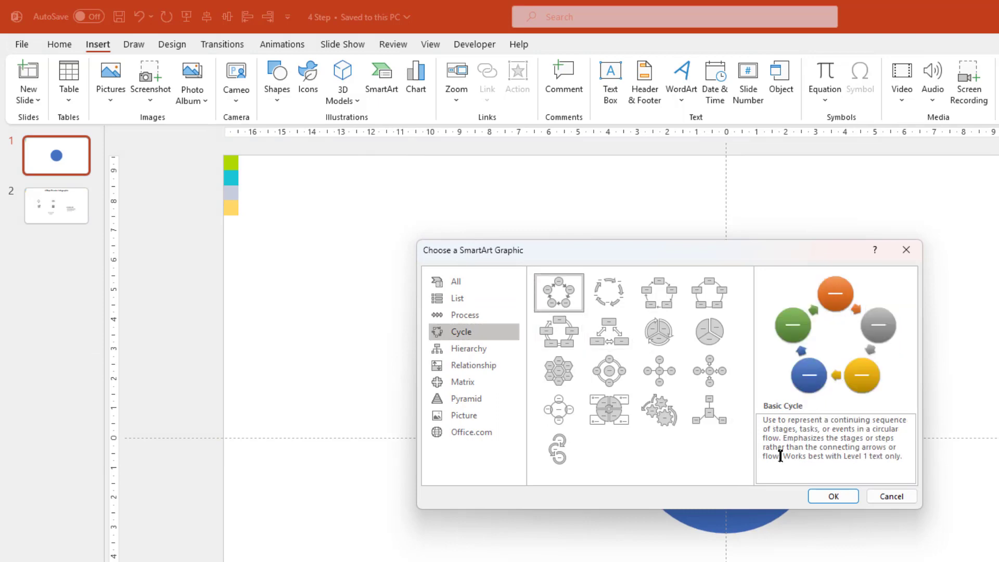
{"action": "left_click", "coordinate": [820, 496]}
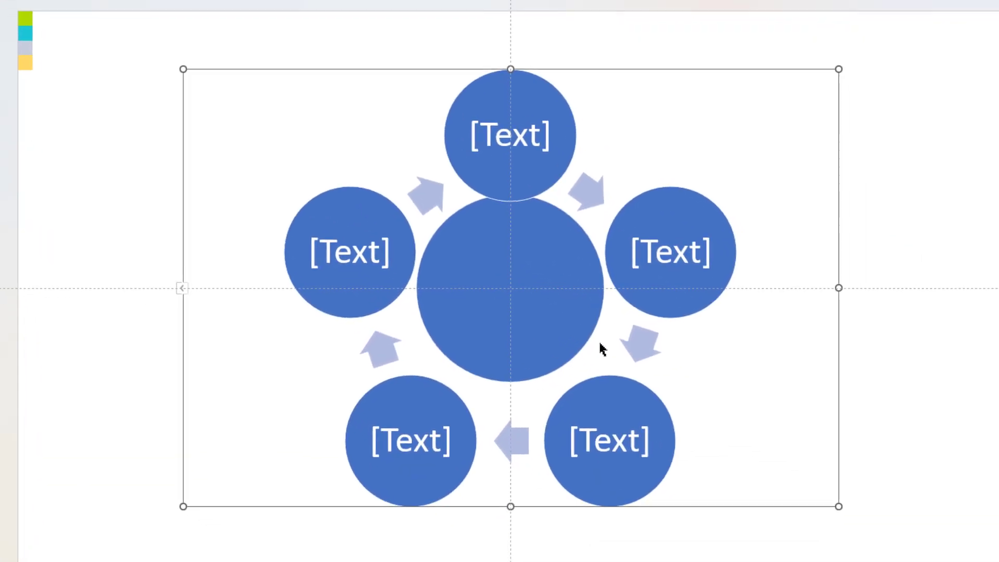
Delete the top outer circle so four circles remain around the centre.
{"action": "left_click", "coordinate": [542, 82]}
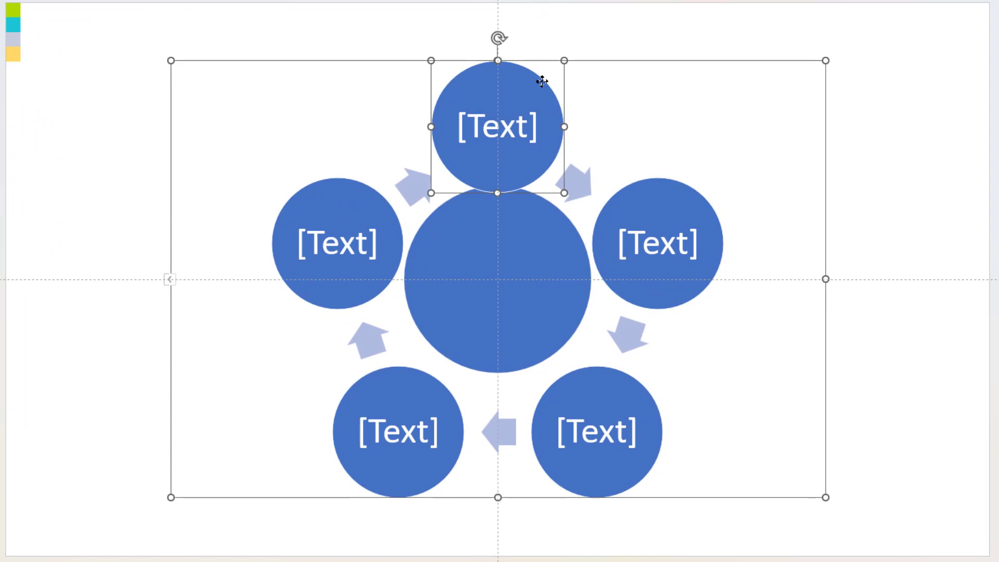
{"action": "key", "text": "Delete"}
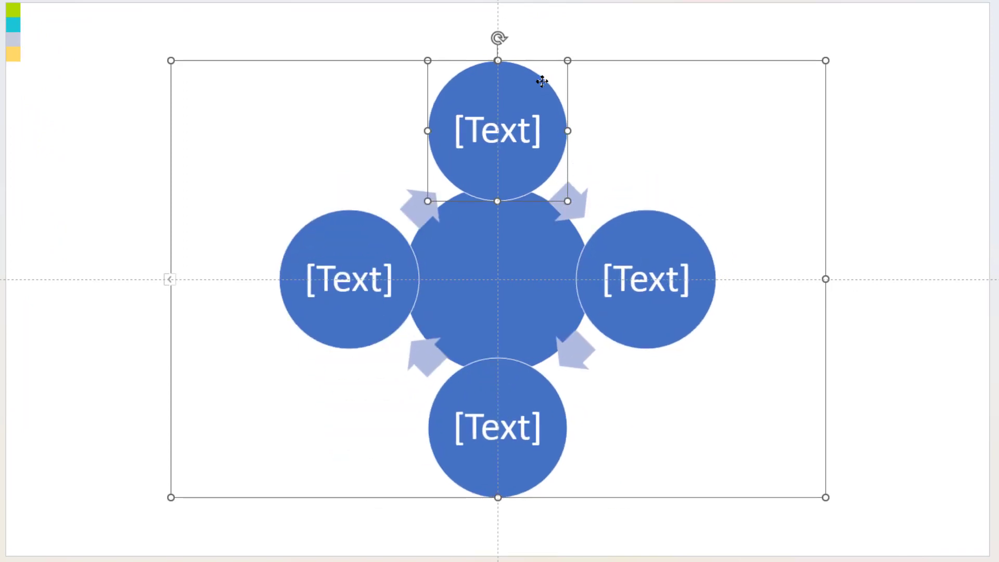
{"action": "left_click", "coordinate": [588, 60]}
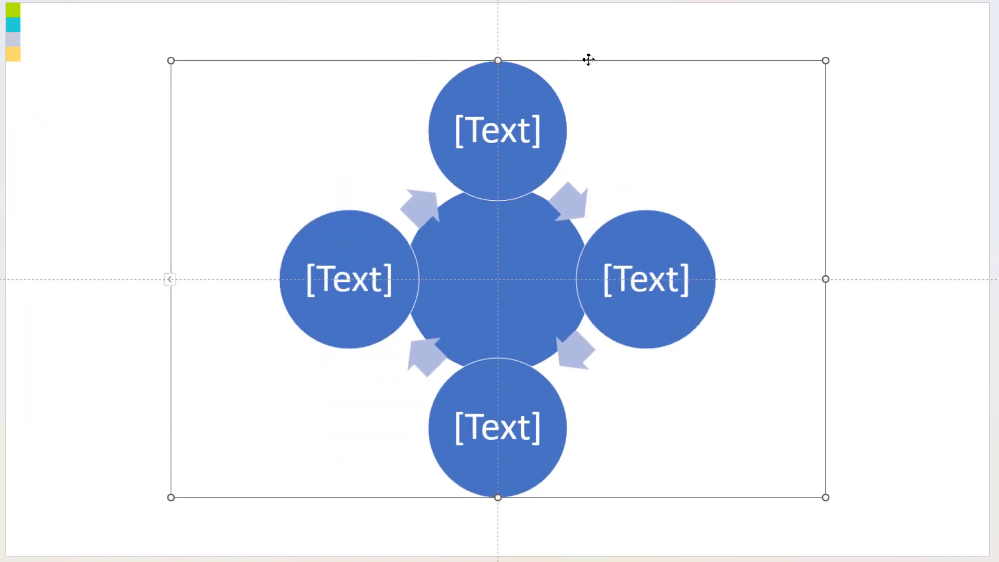
Ungroup the SmartArt twice to get separate circles and arrows.
{"action": "right_click", "coordinate": [588, 59]}
{"action": "mouse_move", "coordinate": [627, 215]}
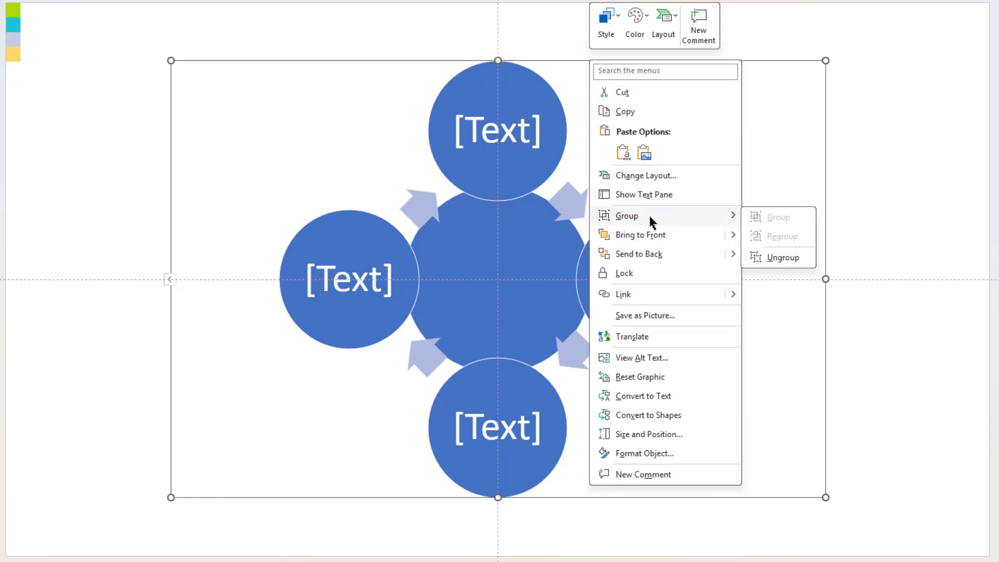
{"action": "left_click", "coordinate": [782, 257]}
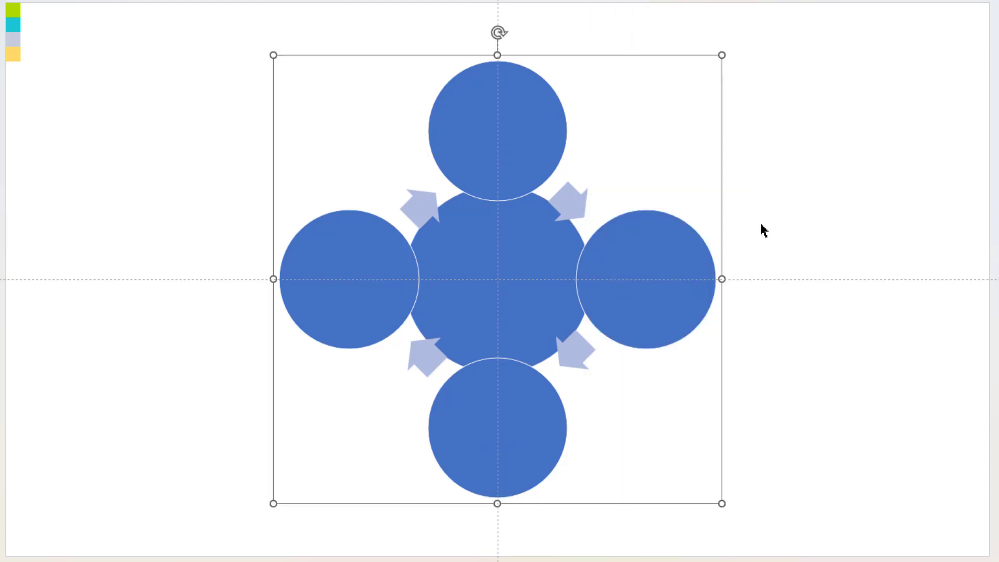
{"action": "right_click", "coordinate": [720, 189]}
{"action": "mouse_move", "coordinate": [760, 304]}
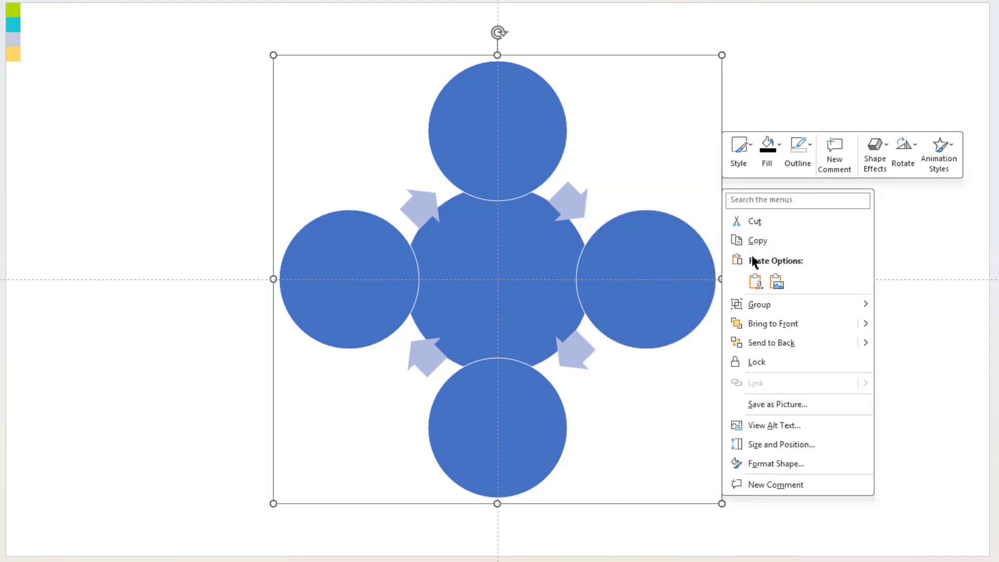
{"action": "left_click", "coordinate": [907, 347]}
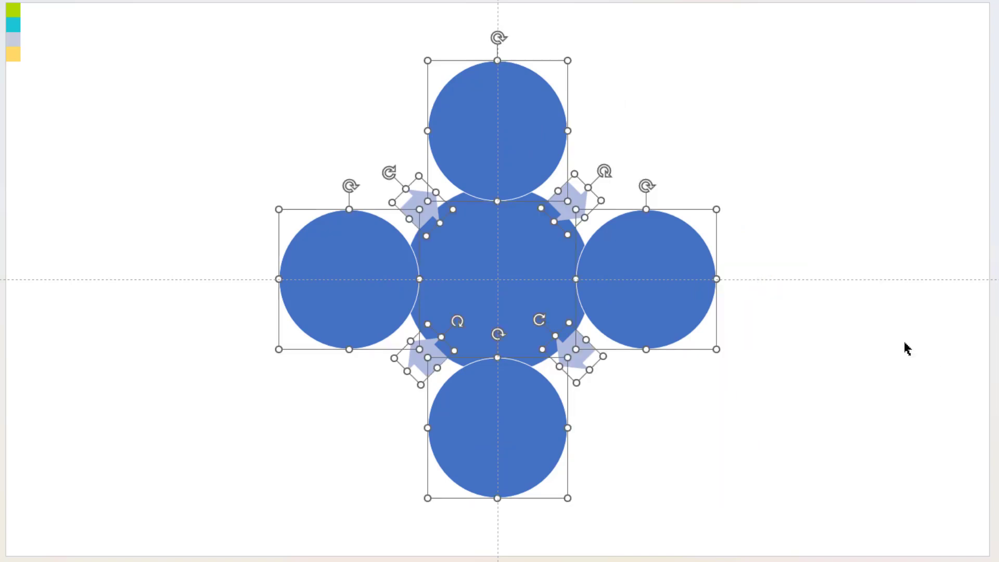
Delete the four arrows, keeping the circles.
{"action": "left_click", "coordinate": [528, 134], "text": "shift"}
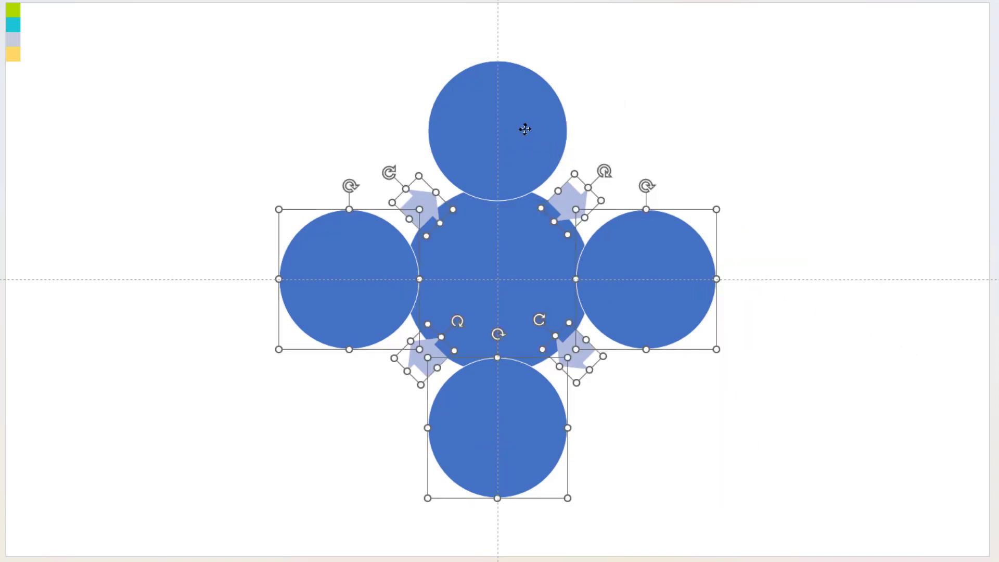
{"action": "left_click", "coordinate": [640, 317], "text": "shift"}
{"action": "left_click", "coordinate": [534, 432], "text": "shift"}
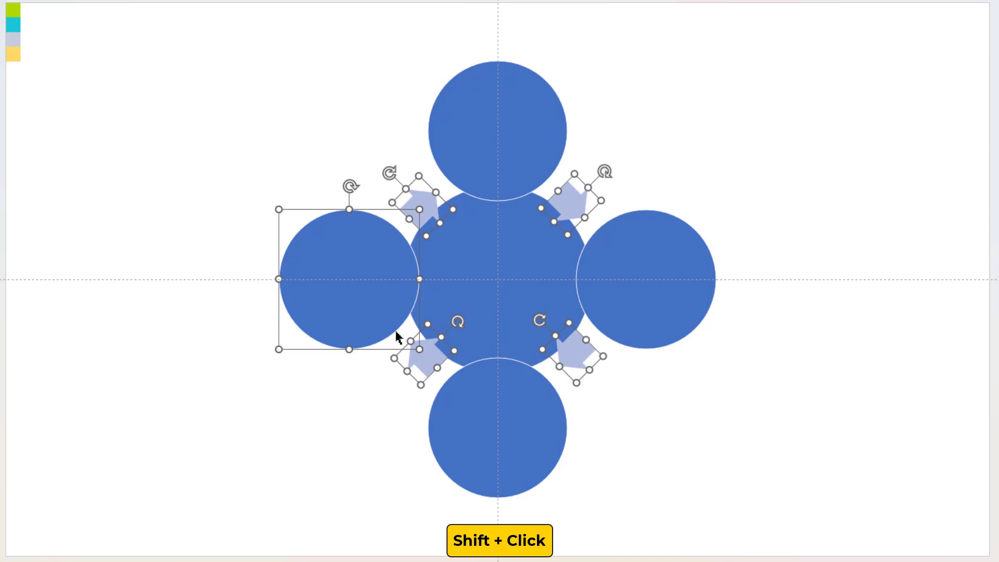
{"action": "left_click", "coordinate": [361, 289], "text": "shift"}
{"action": "left_click_drag", "start_coordinate": [423, 208], "coordinate": [74, 179]}
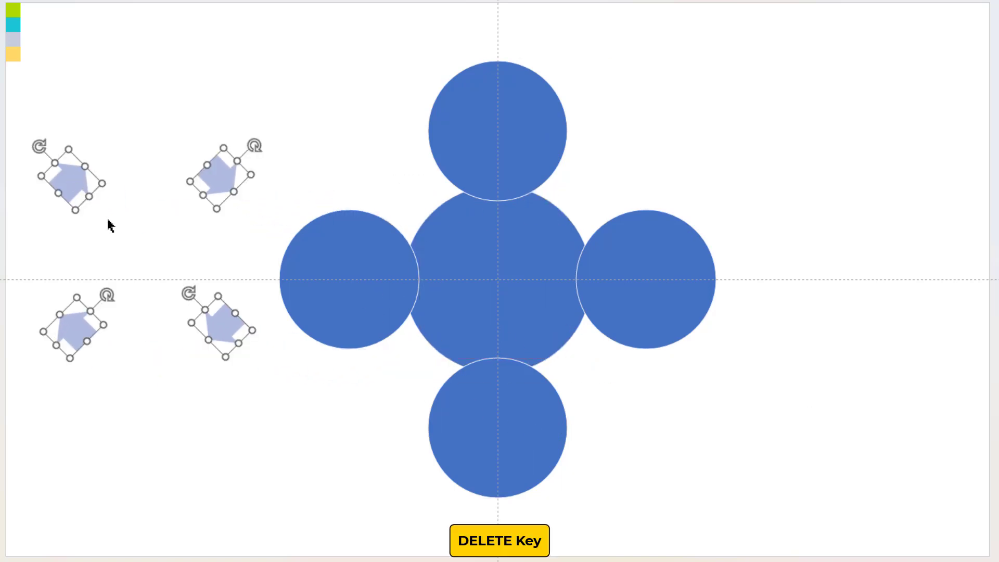
{"action": "key", "text": "Delete"}
Select the four outer circles.
{"action": "left_click", "coordinate": [348, 279]}
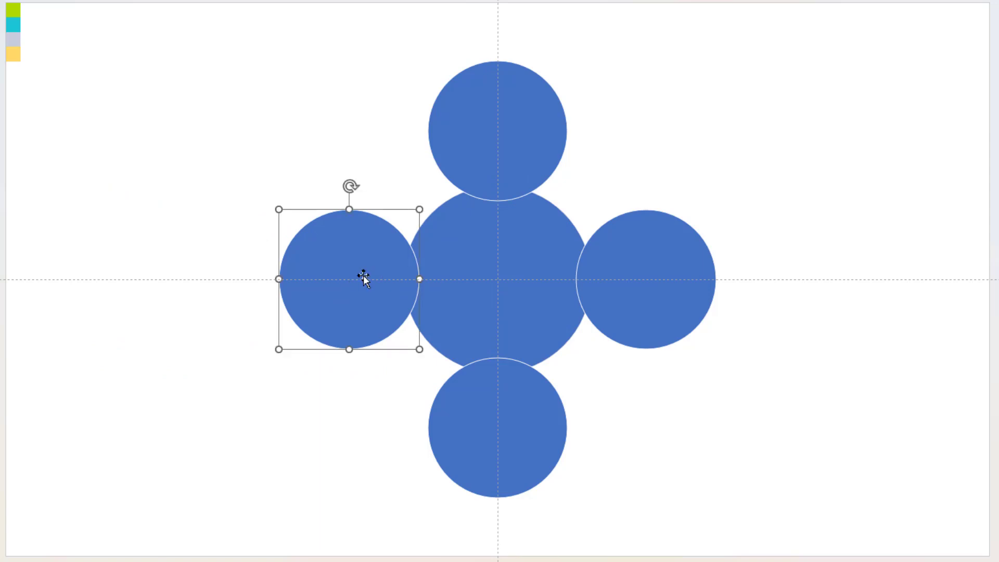
{"action": "left_click", "coordinate": [469, 146], "text": "shift"}
{"action": "left_click", "coordinate": [491, 419], "text": "shift"}
{"action": "left_click", "coordinate": [659, 300], "text": "shift"}
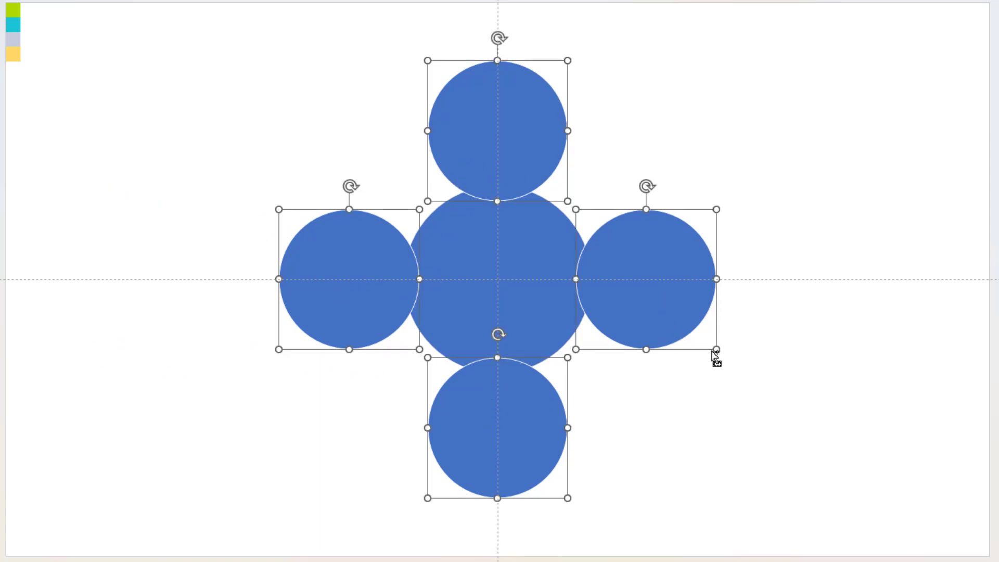
Shrink the four outer circles and group all five circles together.
{"action": "left_click_drag", "start_coordinate": [716, 350], "coordinate": [687, 323]}
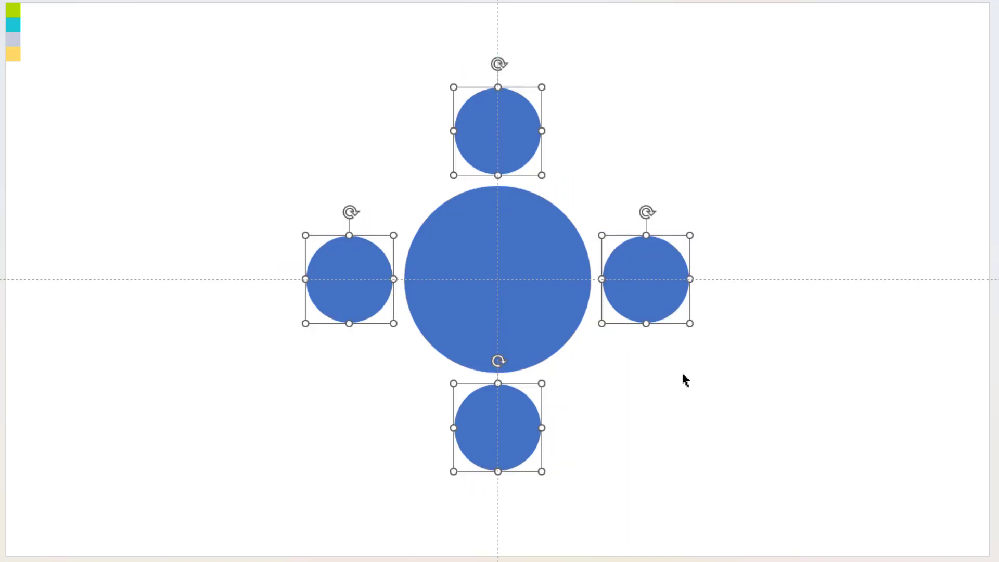
{"action": "right_click", "coordinate": [660, 304]}
{"action": "mouse_move", "coordinate": [700, 111]}
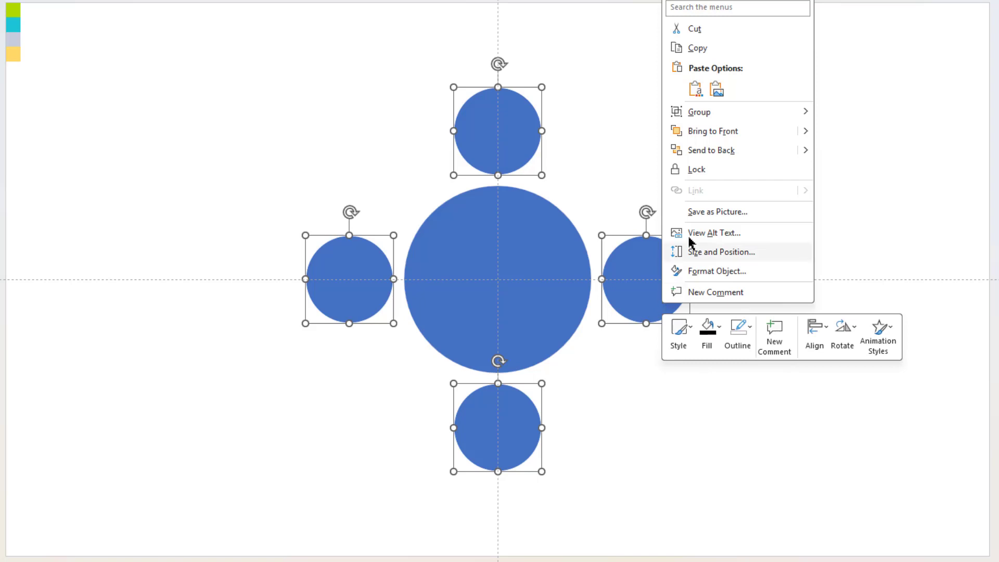
{"action": "left_click", "coordinate": [849, 116]}
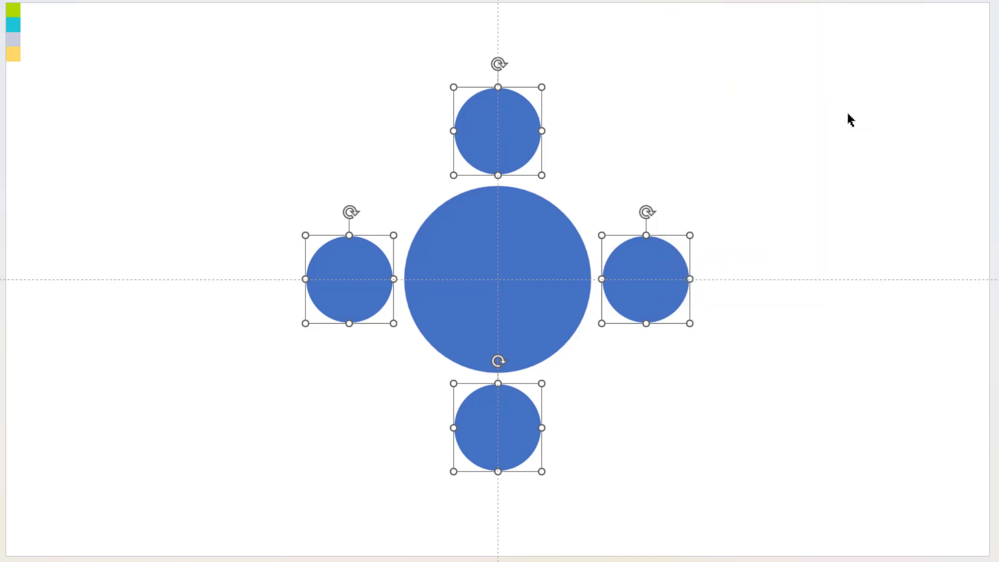
Duplicate the group and rotate the copy 45° into the diagonal gaps.
{"action": "key", "text": "ctrl+d"}
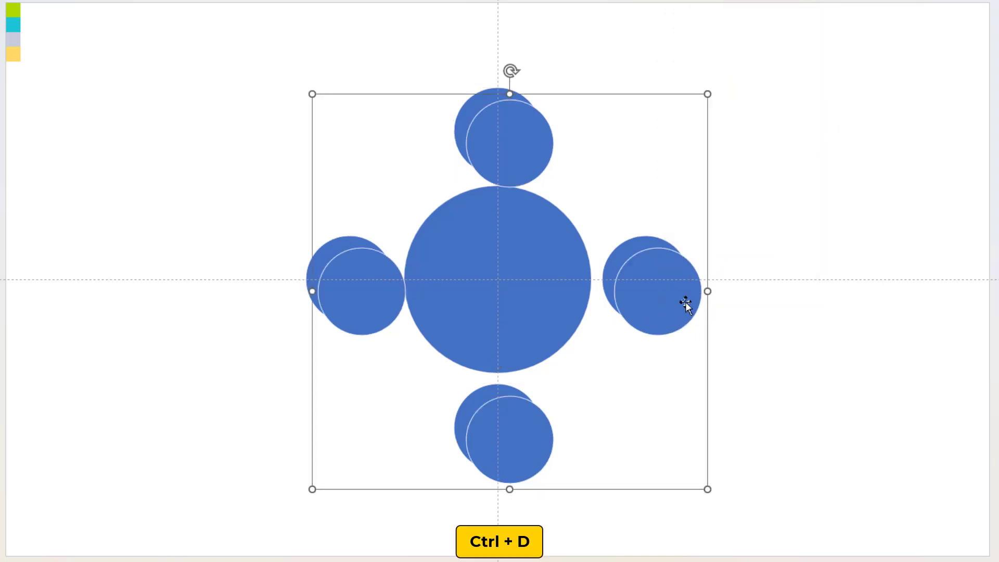
{"action": "left_click_drag", "start_coordinate": [685, 301], "coordinate": [654, 288]}
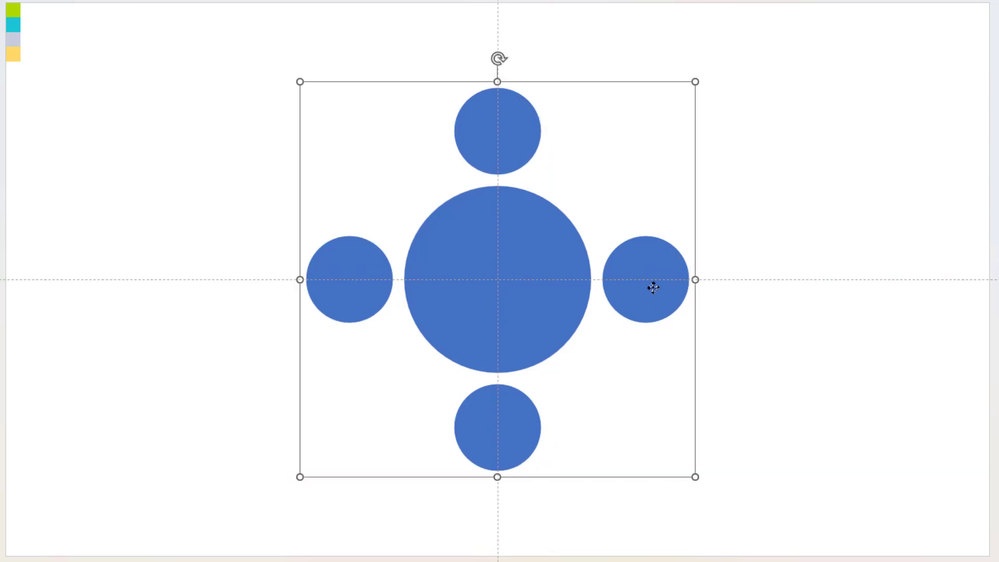
{"action": "mouse_move", "coordinate": [497, 59]}
{"action": "left_mouse_down"}
{"action": "mouse_move", "coordinate": [620, 89]}
{"action": "mouse_move", "coordinate": [654, 124]}
{"action": "left_mouse_up"}
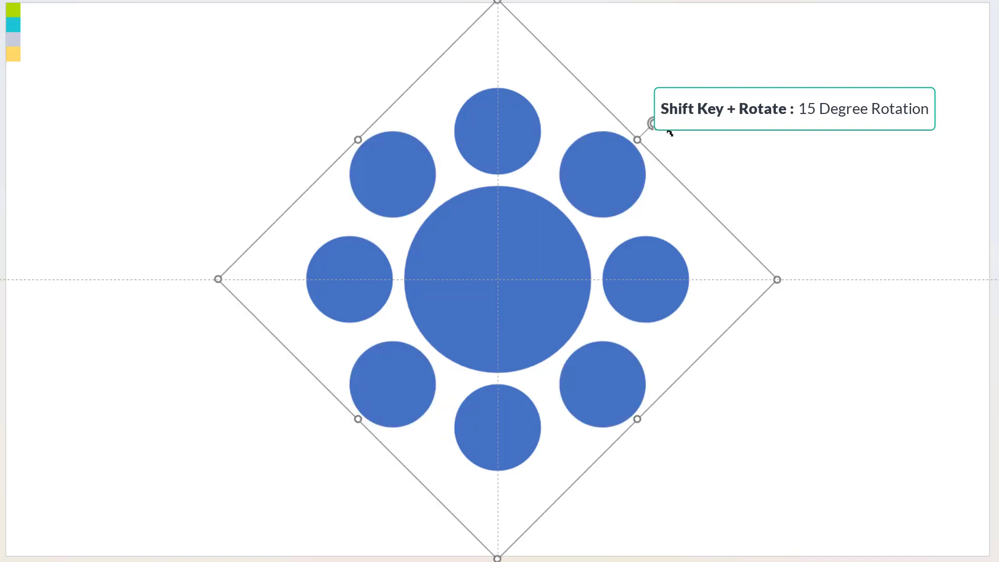
Ungroup the rotated copy and enlarge its four diagonal circles around their centres.
{"action": "right_click", "coordinate": [670, 175]}
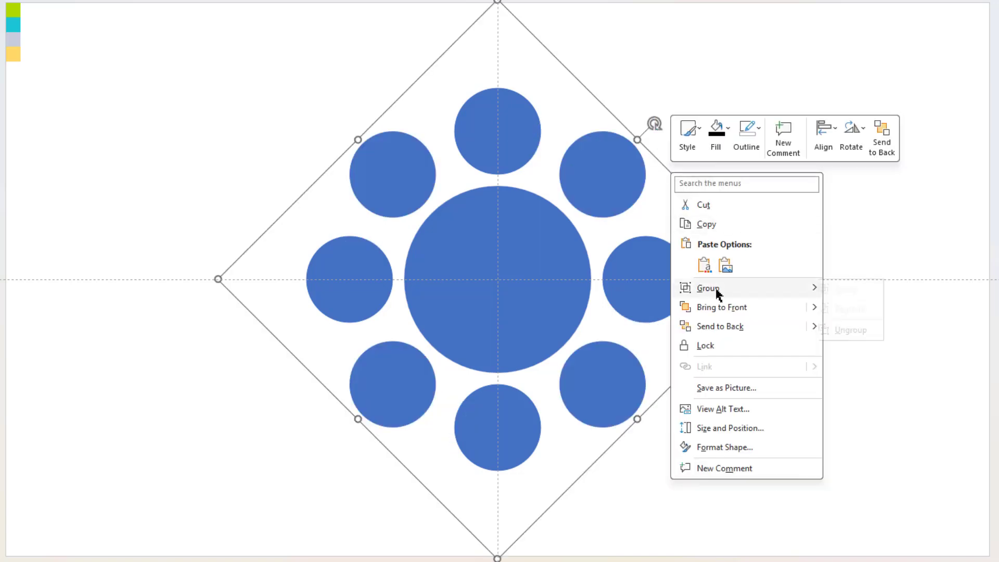
{"action": "left_click", "coordinate": [857, 330]}
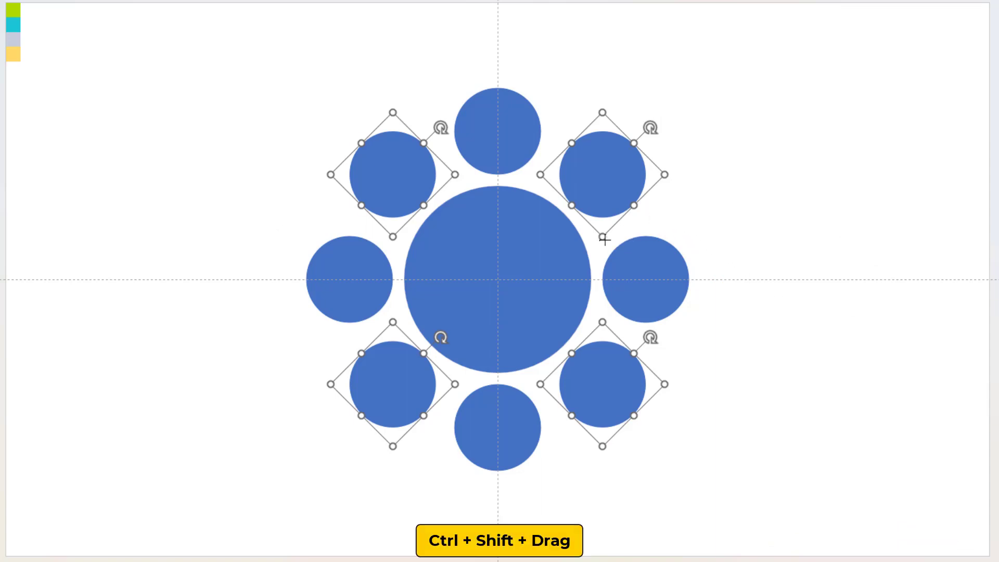
{"action": "left_click_drag", "start_coordinate": [602, 236], "coordinate": [615, 261]}
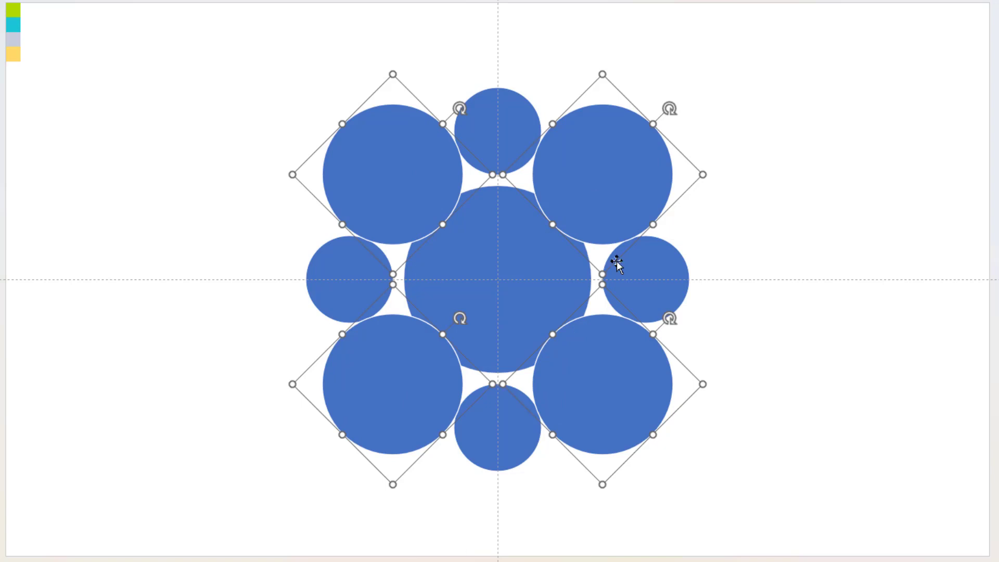
Select all the circles in the arrangement.
{"action": "left_click", "coordinate": [755, 425]}
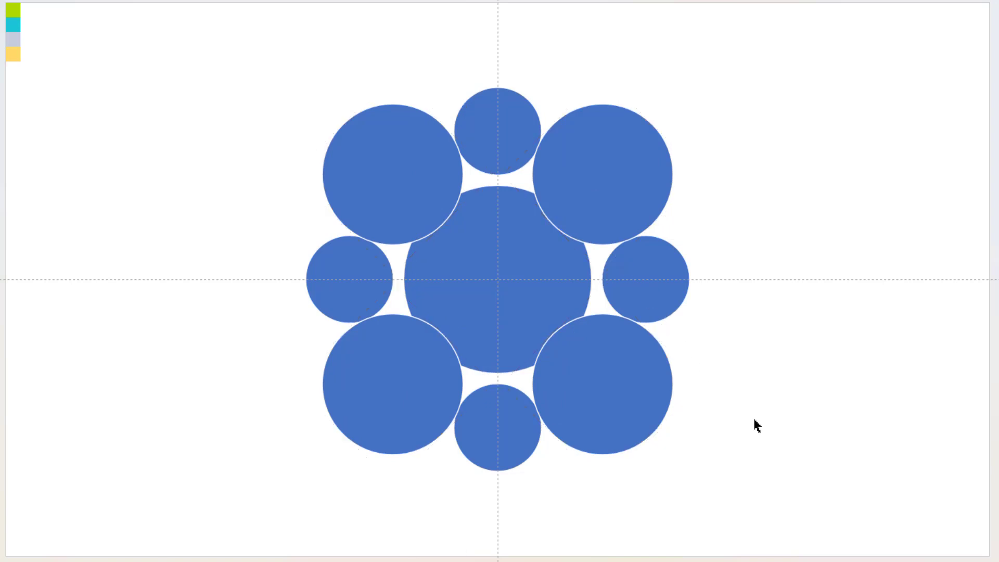
{"action": "left_click_drag", "start_coordinate": [810, 528], "coordinate": [212, 63]}
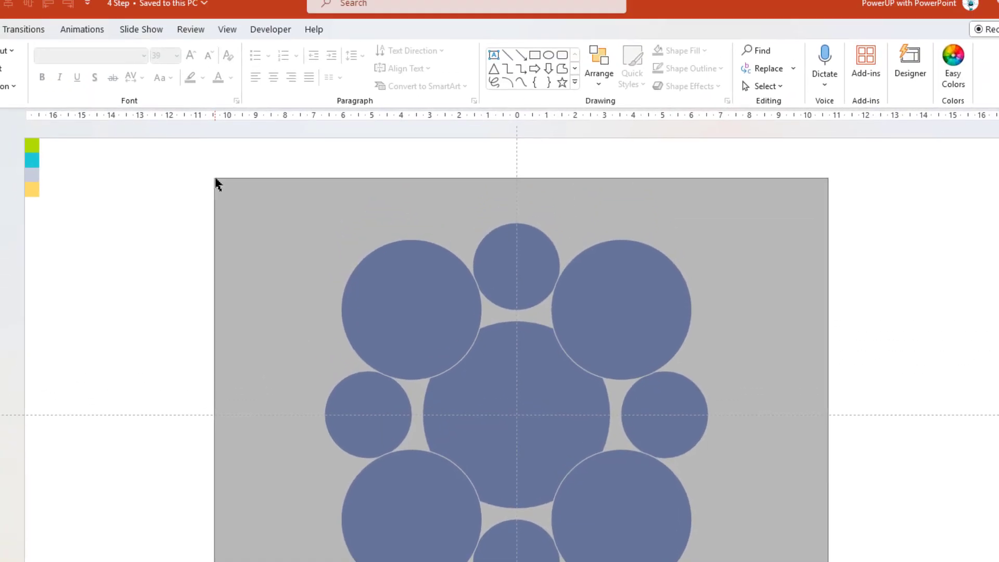
{"action": "left_click_drag", "start_coordinate": [215, 183], "coordinate": [215, 183]}
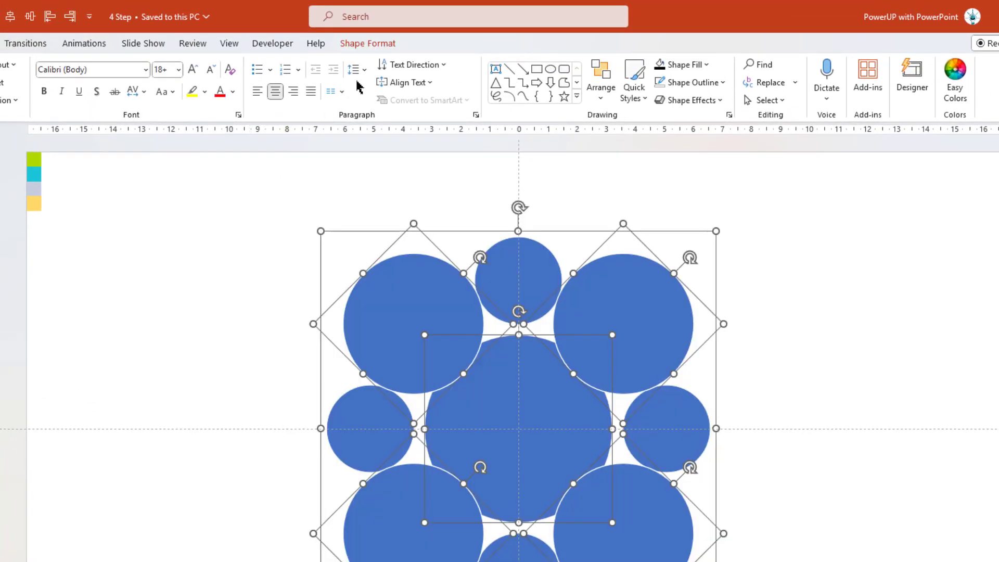
Set Shape Outline to No Outline for all the circles.
{"action": "left_click", "coordinate": [366, 46]}
{"action": "left_click", "coordinate": [346, 82]}
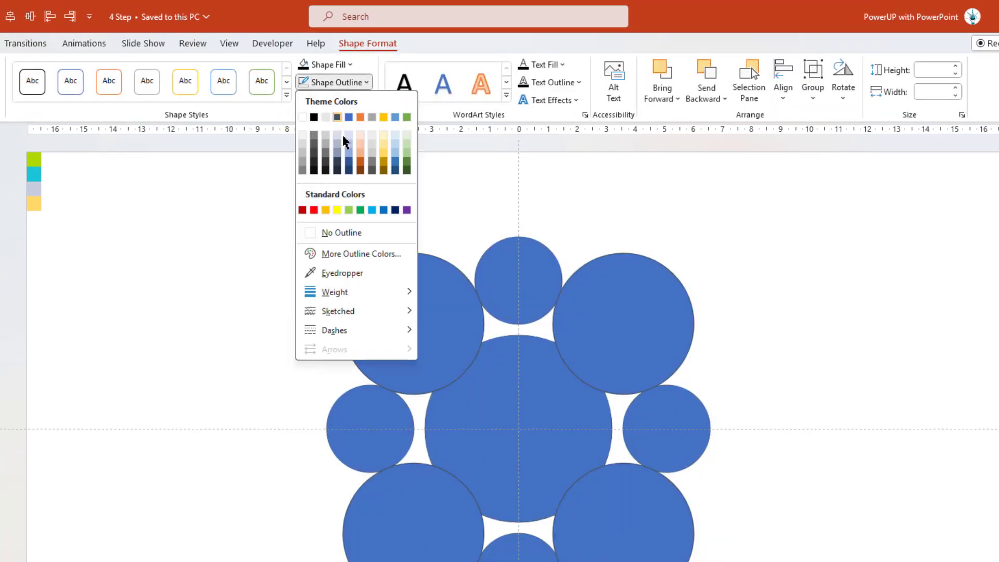
{"action": "left_click", "coordinate": [338, 232]}
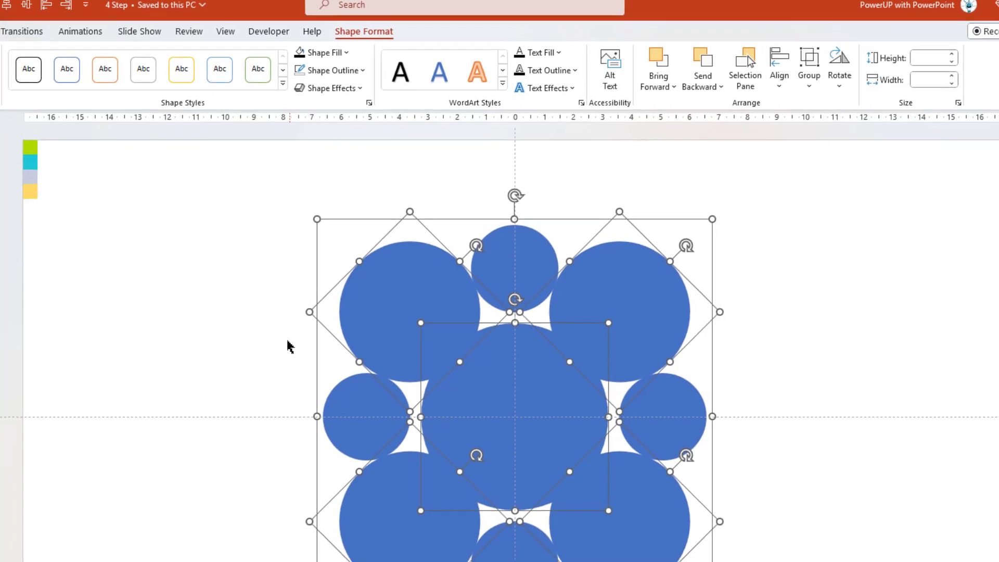
{"action": "left_click", "coordinate": [286, 345]}
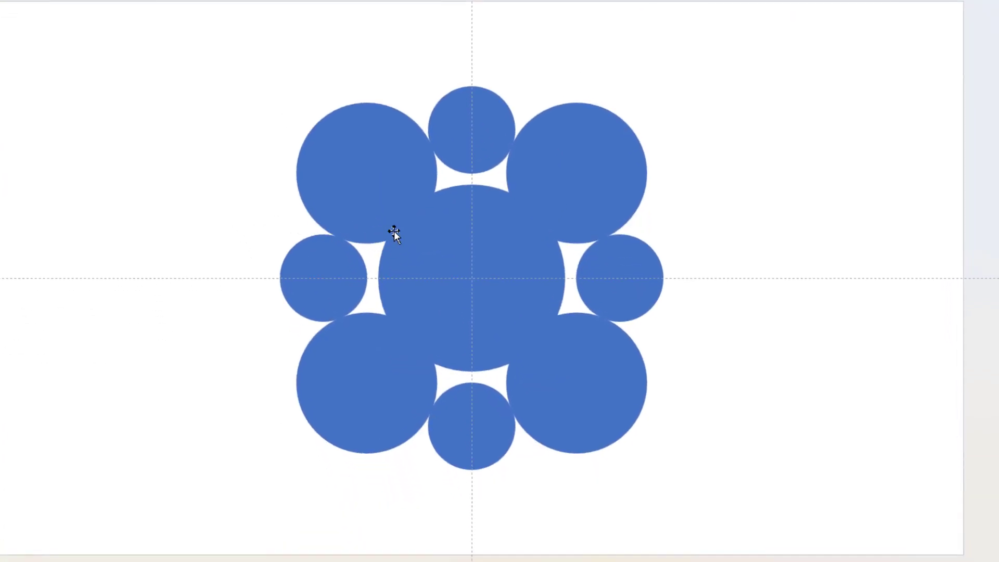
Select the four large diagonal circles.
{"action": "left_click", "coordinate": [389, 196]}
{"action": "left_click", "coordinate": [587, 178], "text": "shift"}
{"action": "left_click", "coordinate": [587, 357], "text": "shift"}
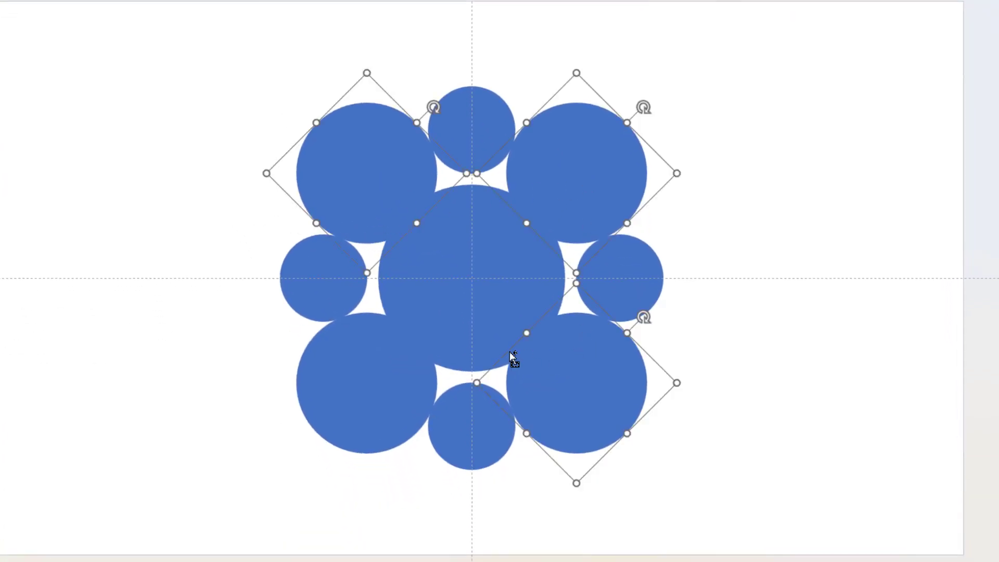
{"action": "left_click", "coordinate": [367, 366], "text": "shift"}
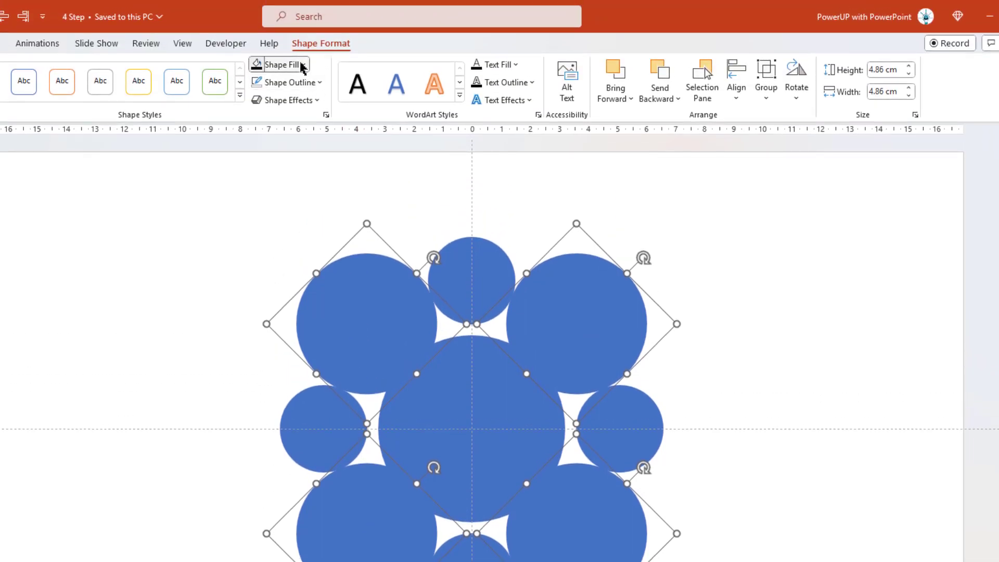
Fill the four large circles light peach and ungroup the original blue circles.
{"action": "left_click", "coordinate": [302, 64]}
{"action": "left_click", "coordinate": [315, 130]}
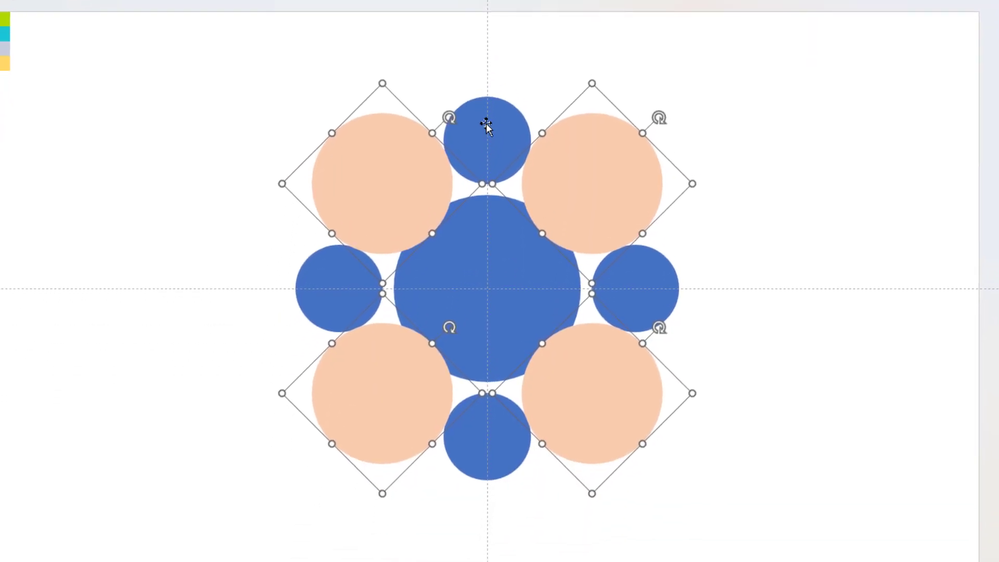
{"action": "left_click", "coordinate": [486, 123]}
{"action": "right_click", "coordinate": [527, 93]}
{"action": "mouse_move", "coordinate": [565, 207]}
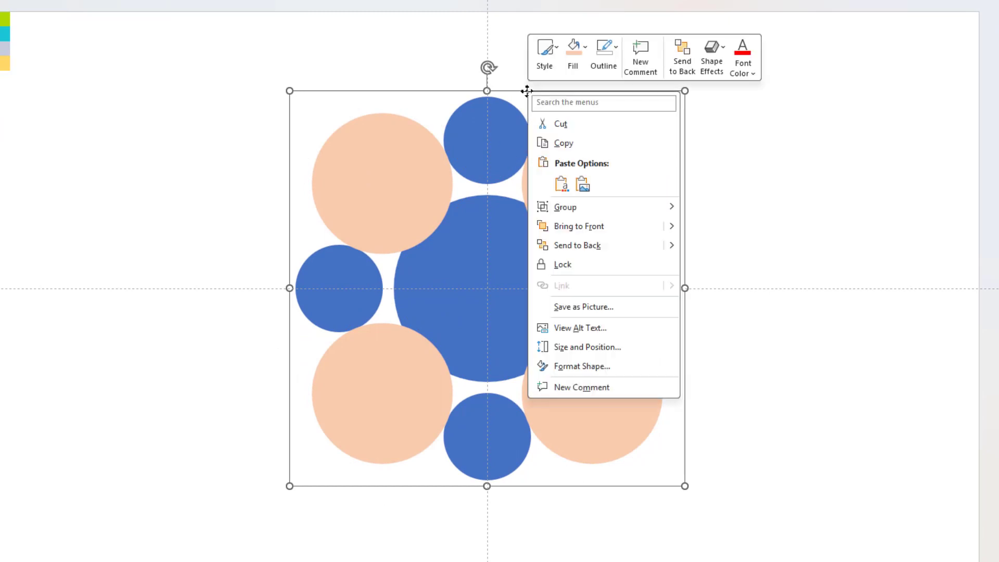
{"action": "left_click", "coordinate": [700, 251]}
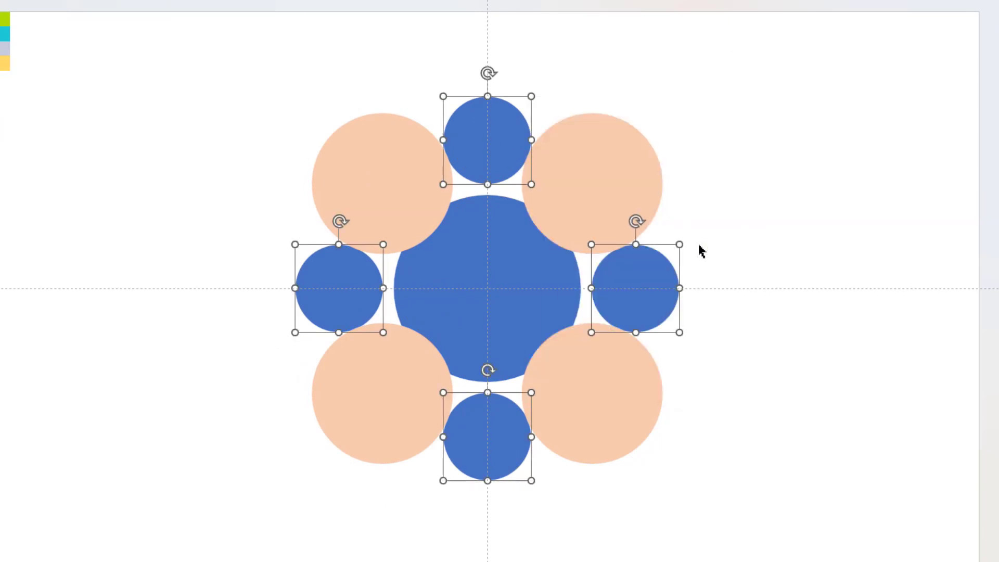
Shrink the small blue circles slightly, enlarge the peach circles, then select all circles.
{"action": "left_click_drag", "start_coordinate": [680, 333], "coordinate": [672, 324]}
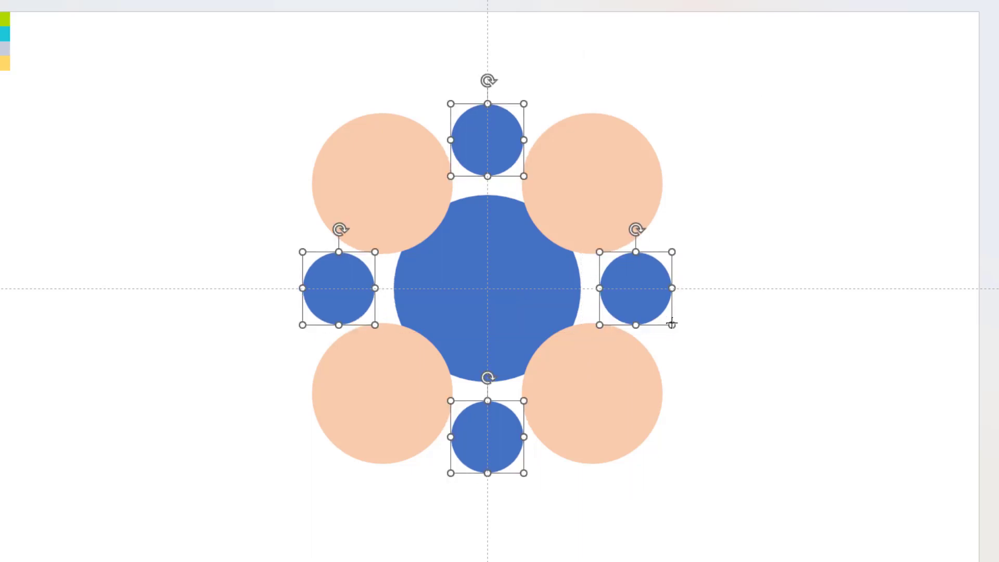
{"action": "left_click", "coordinate": [608, 381]}
{"action": "left_click", "coordinate": [406, 403], "text": "shift"}
{"action": "left_click", "coordinate": [397, 213], "text": "shift"}
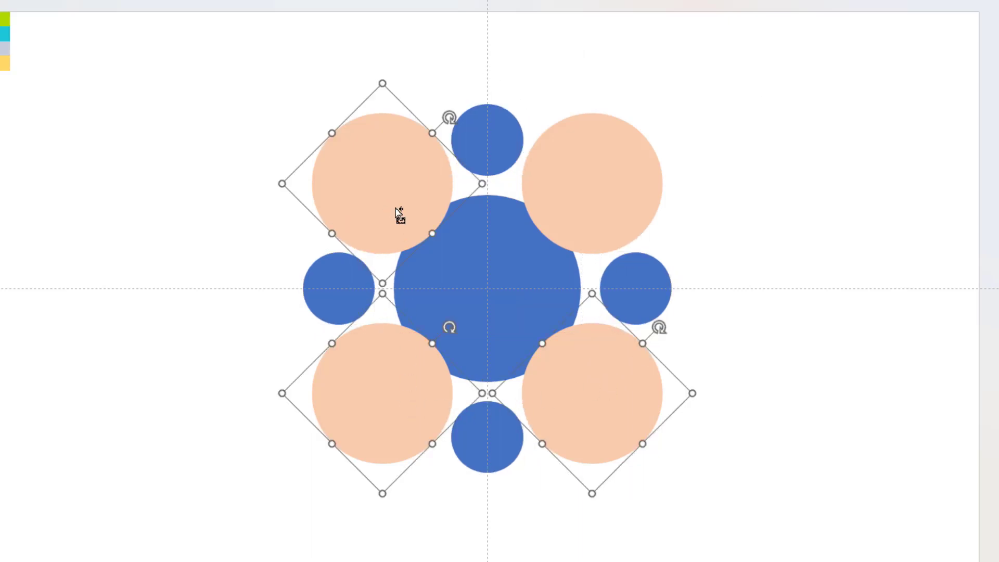
{"action": "left_click", "coordinate": [589, 190], "text": "shift"}
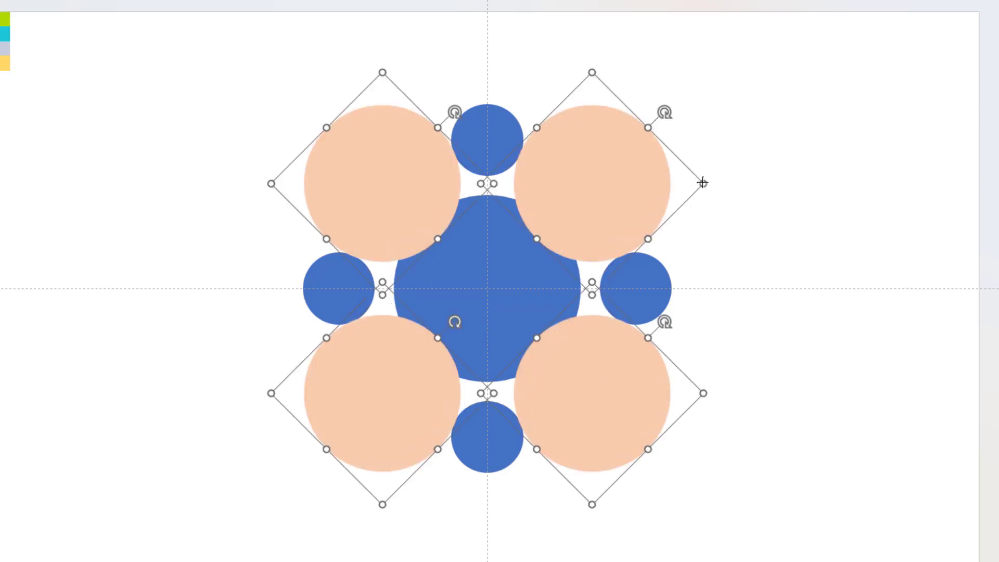
{"action": "left_click", "coordinate": [803, 454]}
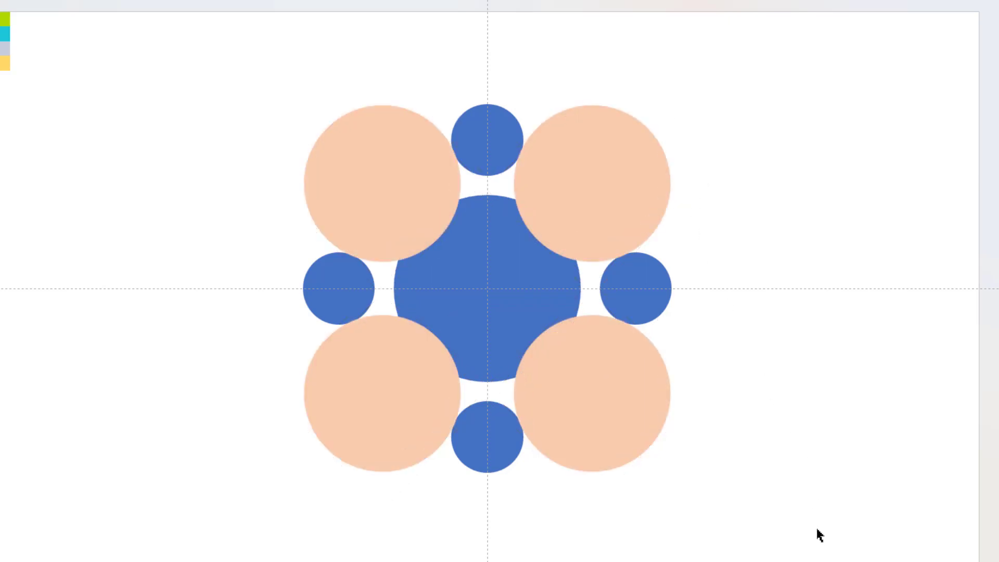
{"action": "left_click_drag", "start_coordinate": [816, 533], "coordinate": [174, 39]}
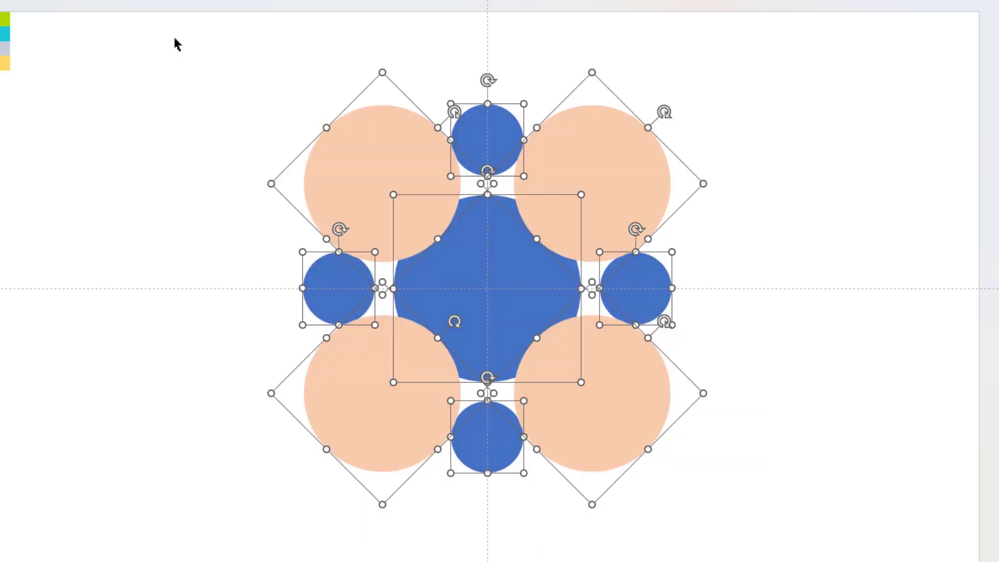
Give all selected circles 50% fill transparency in the Format Object pane.
{"action": "right_click", "coordinate": [609, 438]}
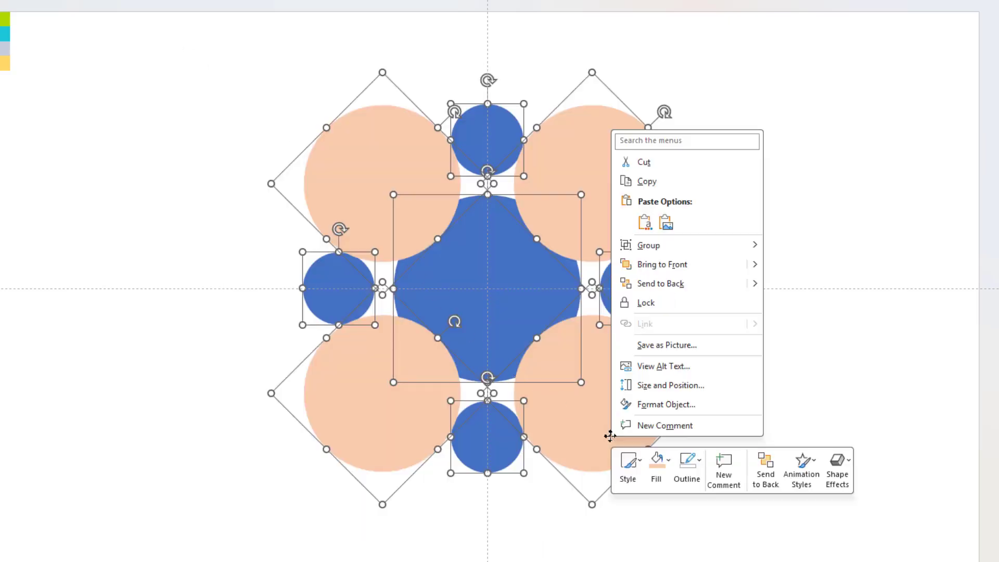
{"action": "left_click", "coordinate": [664, 410]}
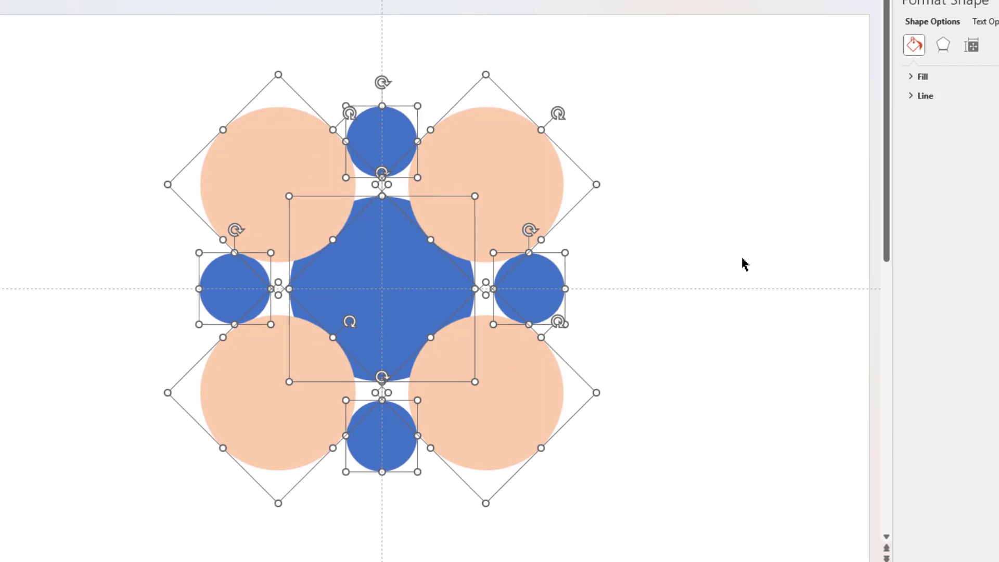
{"action": "left_click", "coordinate": [825, 99]}
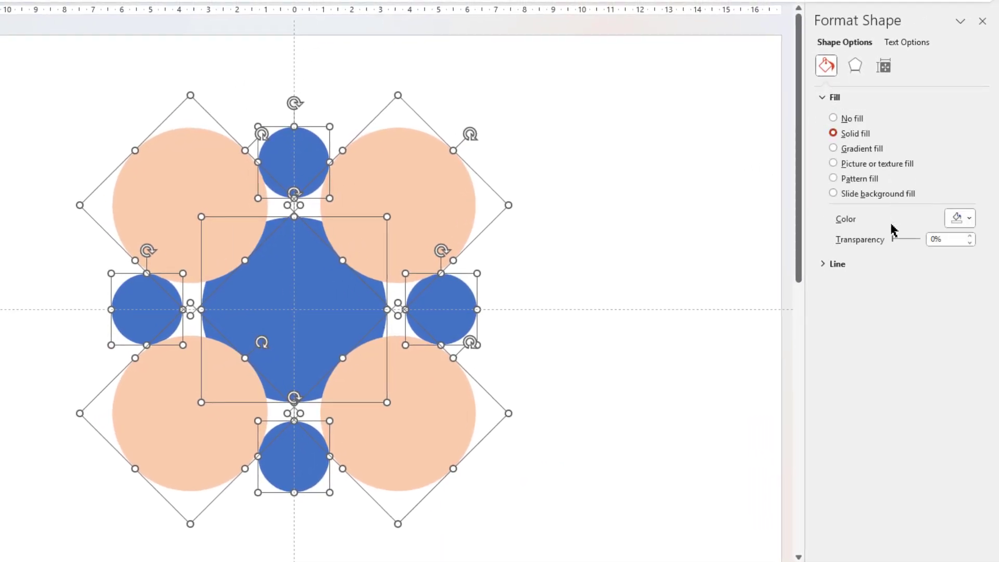
{"action": "left_click_drag", "start_coordinate": [894, 241], "coordinate": [908, 241]}
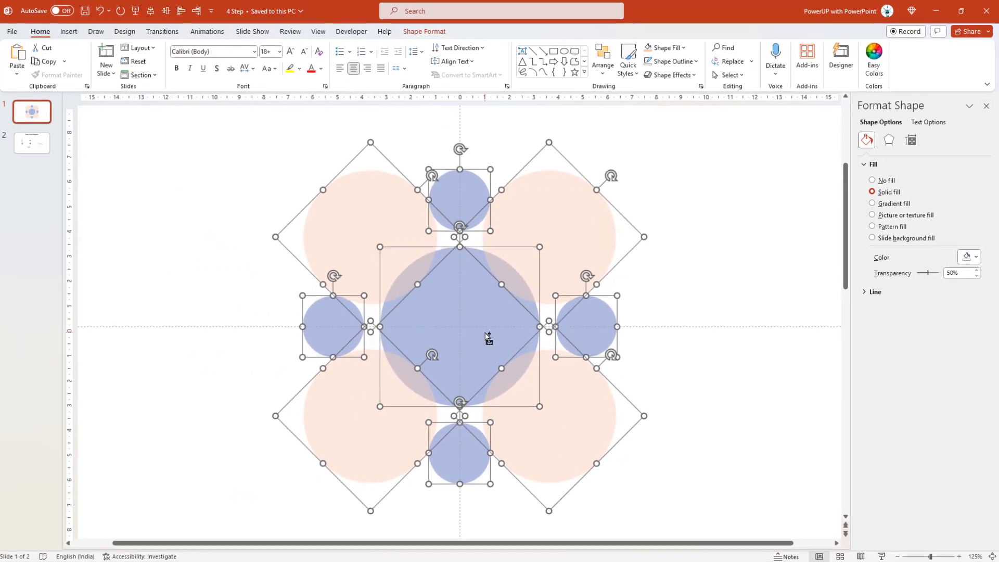
{"action": "scroll", "coordinate": [487, 333], "scroll_direction": "up", "scroll_amount": 3}
{"action": "scroll", "coordinate": [487, 332], "scroll_direction": "up", "scroll_amount": 2}
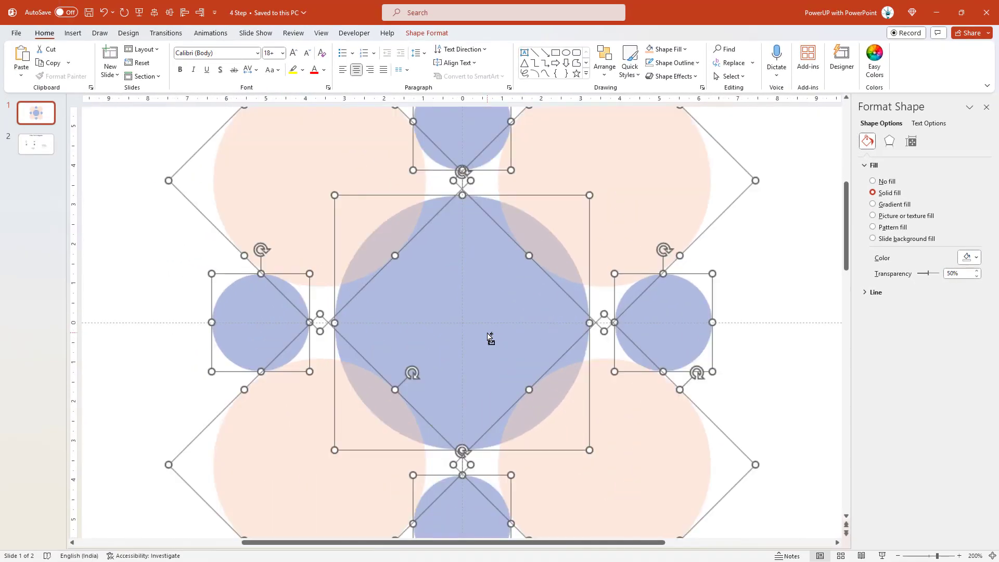
{"action": "left_click", "coordinate": [743, 238]}
Select all the circles again.
{"action": "scroll", "coordinate": [683, 261], "scroll_direction": "down", "scroll_amount": 5}
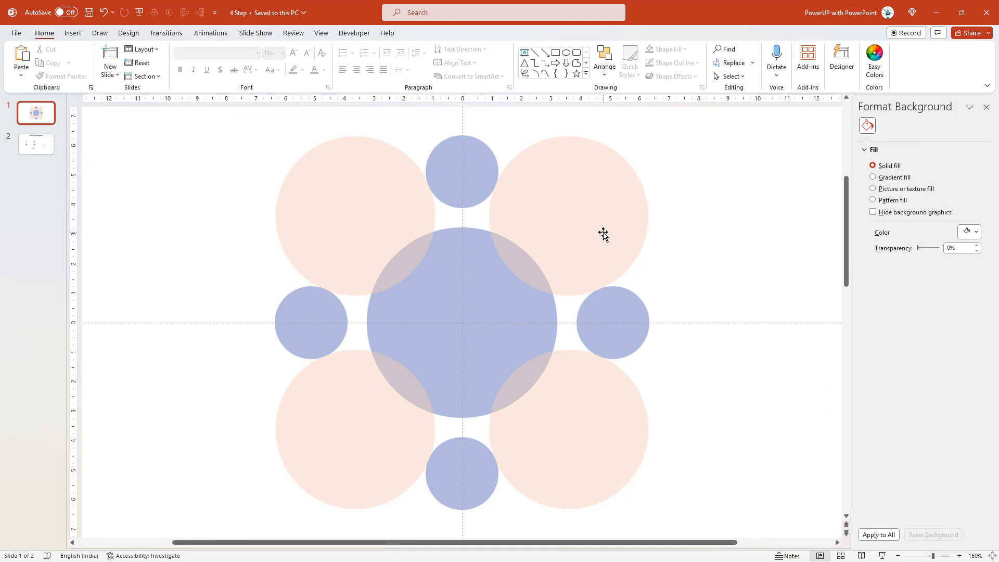
{"action": "scroll", "coordinate": [602, 235], "scroll_direction": "down", "scroll_amount": 2}
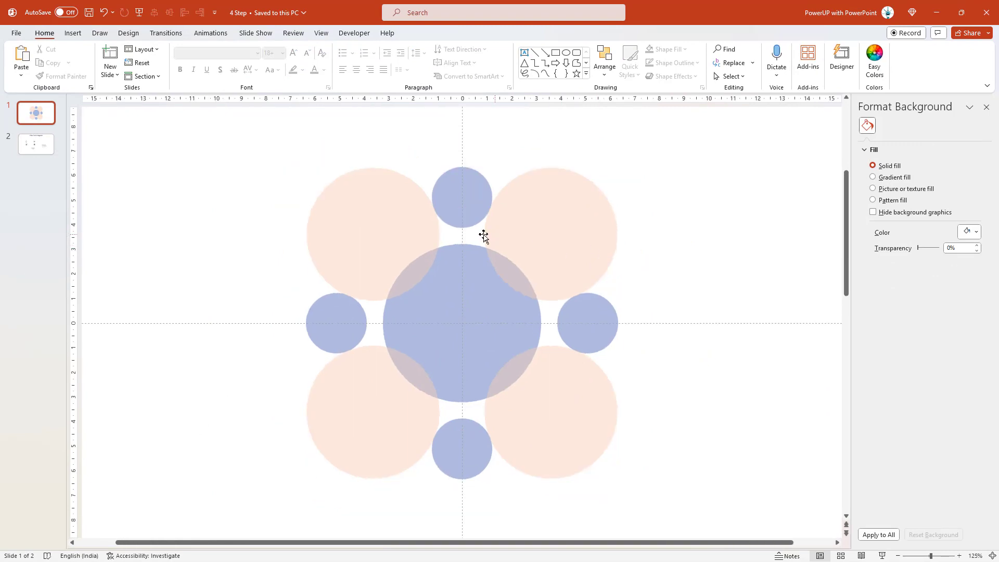
{"action": "left_click_drag", "start_coordinate": [196, 131], "coordinate": [705, 524]}
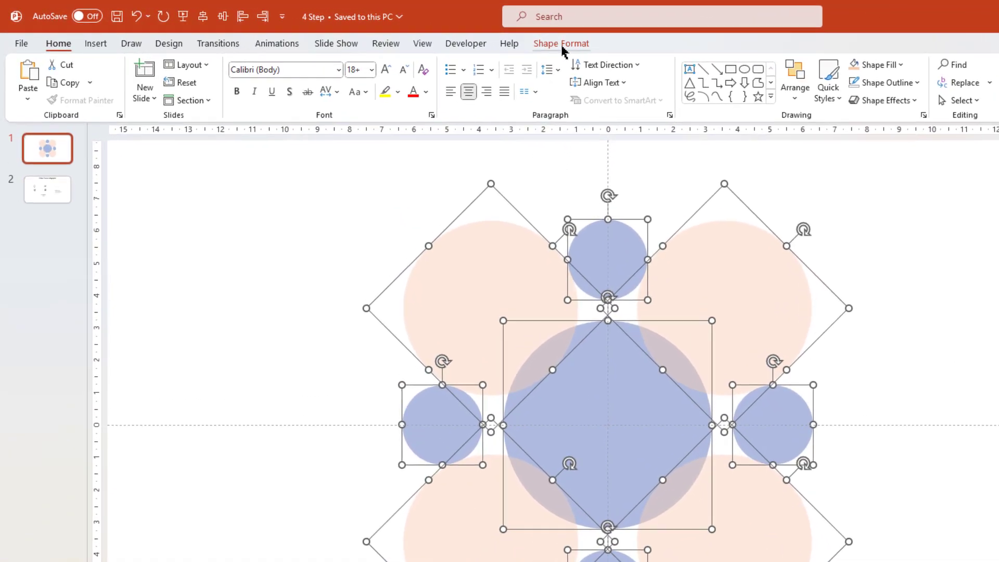
Fragment the overlapping shapes into separate pieces with Merge Shapes.
{"action": "left_click", "coordinate": [498, 39]}
{"action": "left_click", "coordinate": [182, 101]}
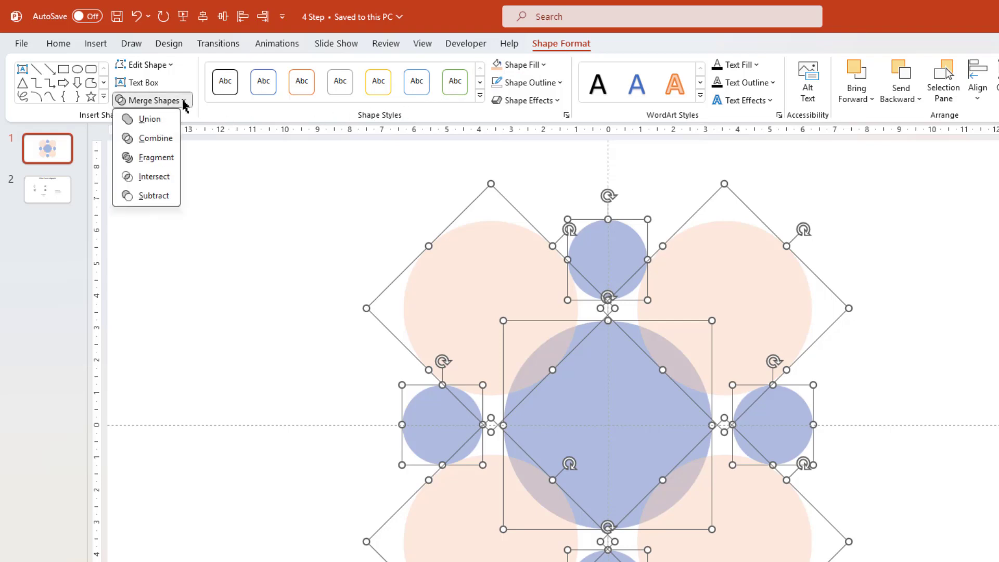
{"action": "left_click", "coordinate": [156, 157]}
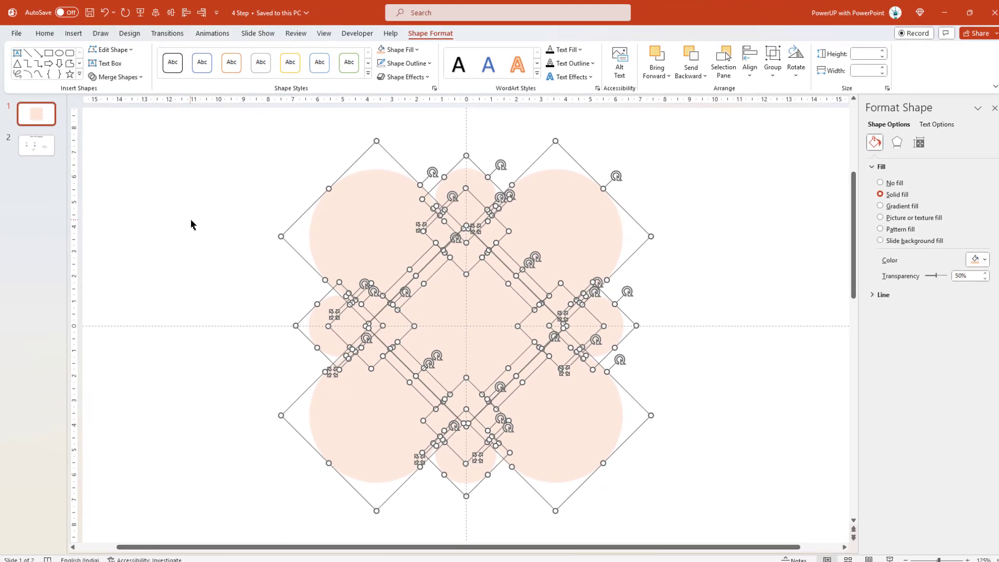
{"action": "left_click", "coordinate": [189, 223]}
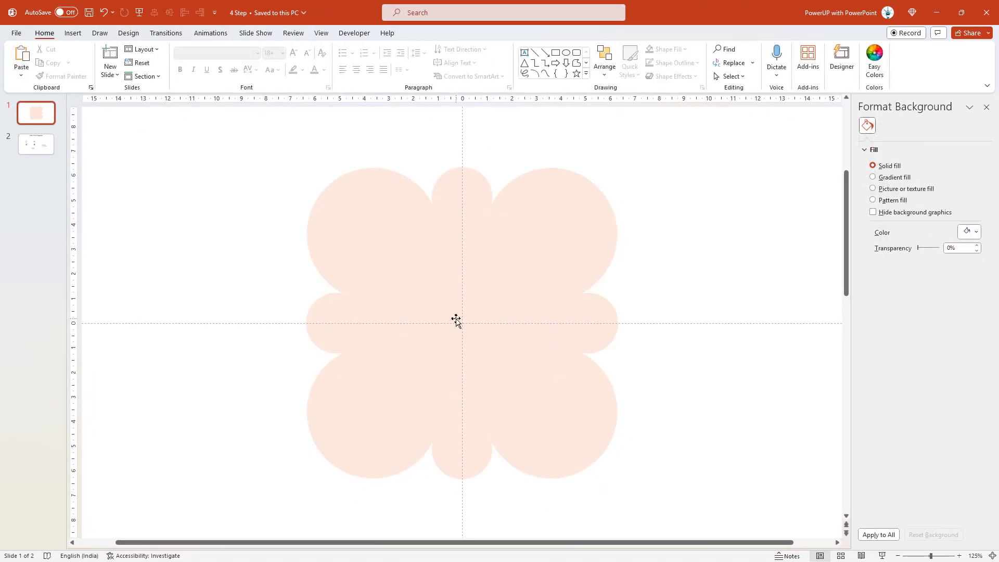
Drag the centre piece and the four outer circle pieces off to the right.
{"action": "left_click_drag", "start_coordinate": [456, 320], "coordinate": [732, 252]}
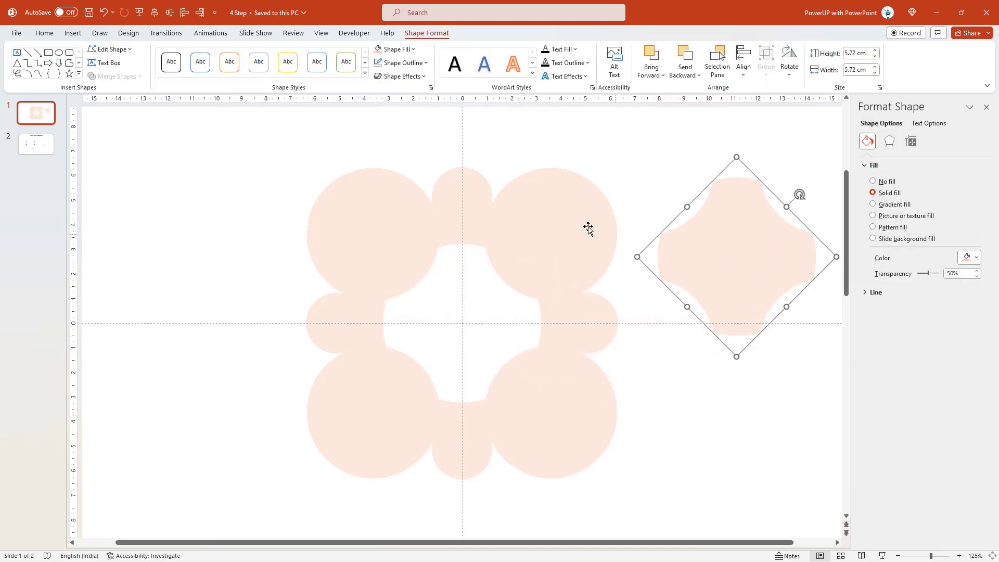
{"action": "left_click_drag", "start_coordinate": [568, 209], "coordinate": [680, 174]}
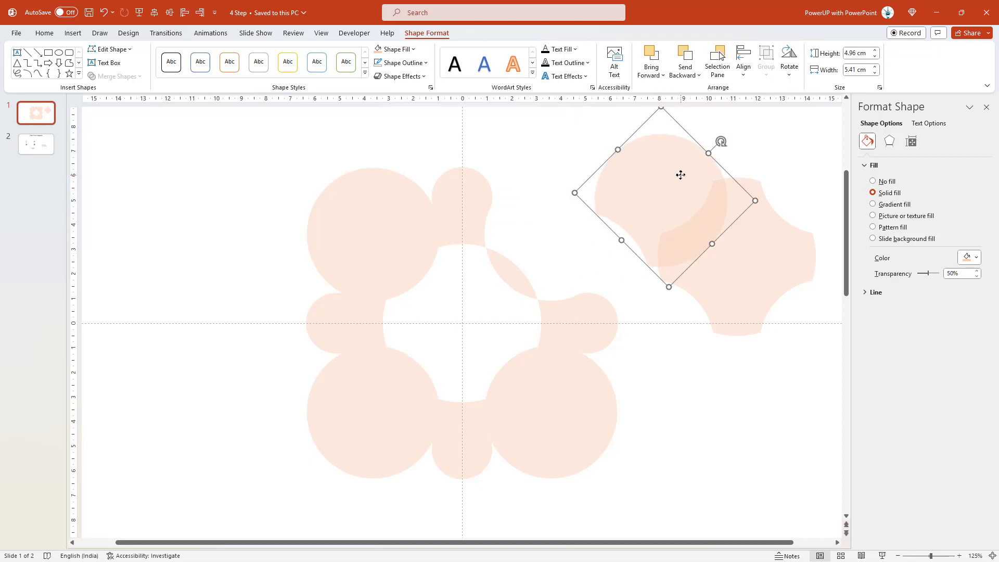
{"action": "left_click_drag", "start_coordinate": [364, 213], "coordinate": [695, 212]}
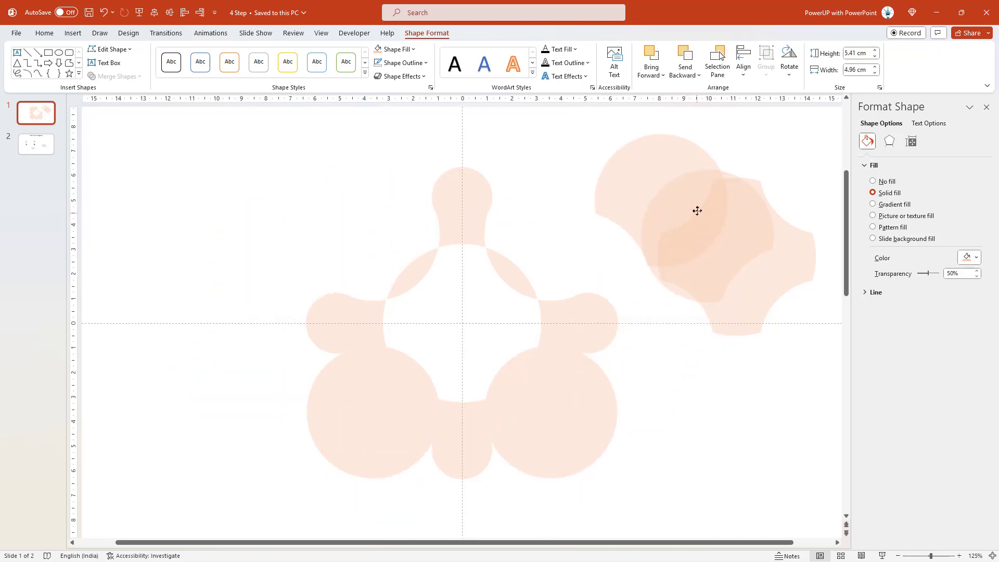
{"action": "left_click_drag", "start_coordinate": [577, 446], "coordinate": [729, 272]}
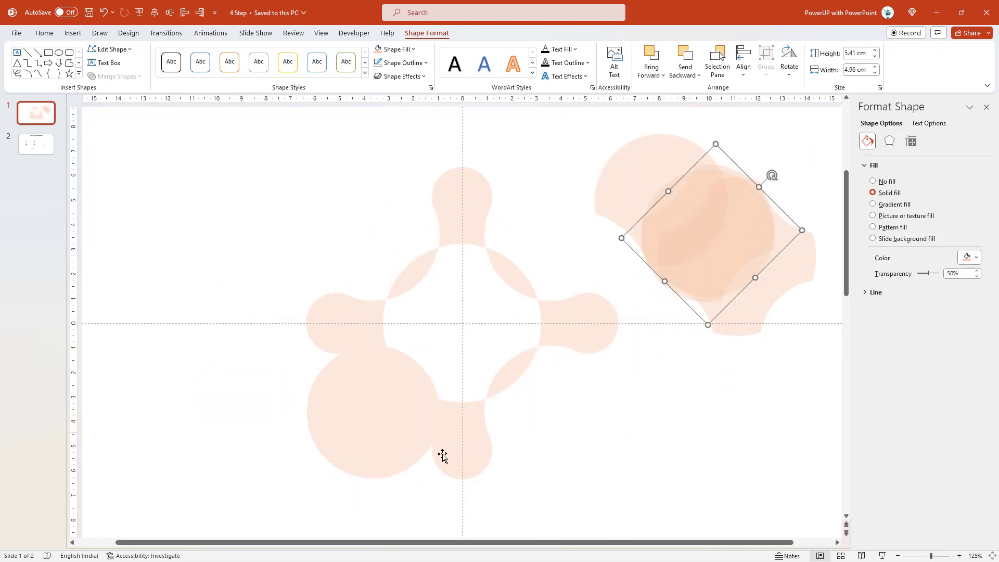
{"action": "left_click", "coordinate": [356, 439]}
{"action": "left_click_drag", "start_coordinate": [356, 440], "coordinate": [705, 278]}
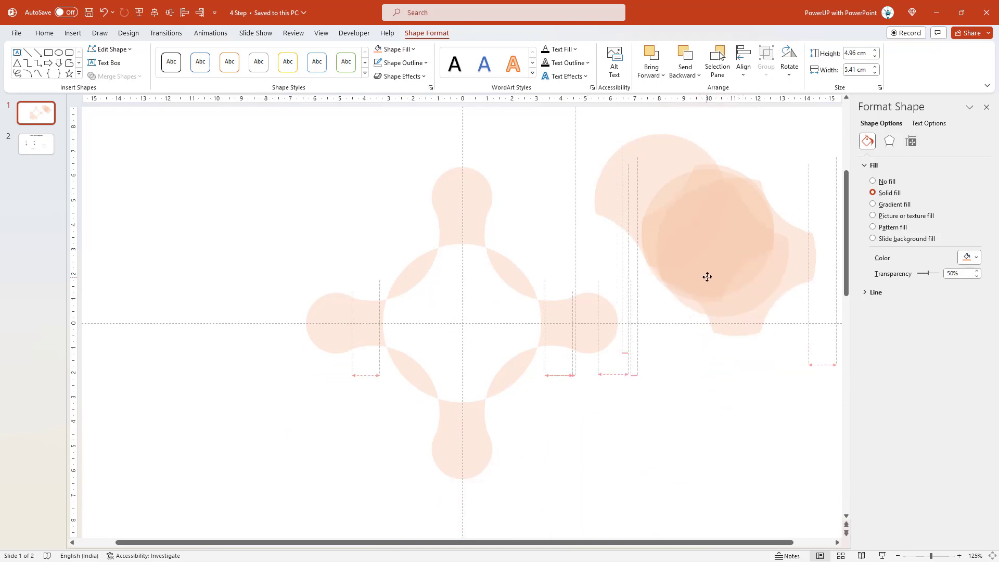
Delete the discarded centre and outer circle pieces.
{"action": "left_click", "coordinate": [585, 148]}
{"action": "mouse_move", "coordinate": [576, 117]}
{"action": "left_mouse_down"}
{"action": "mouse_move", "coordinate": [835, 350]}
{"action": "mouse_move", "coordinate": [835, 368]}
{"action": "left_mouse_up"}
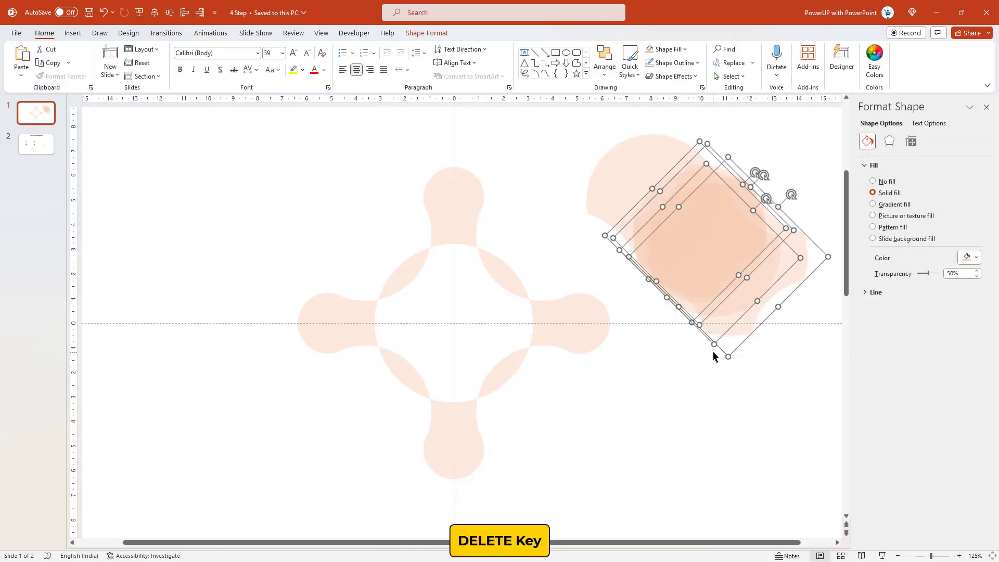
{"action": "key", "text": "Delete"}
{"action": "left_click", "coordinate": [654, 203]}
{"action": "key", "text": "Delete"}
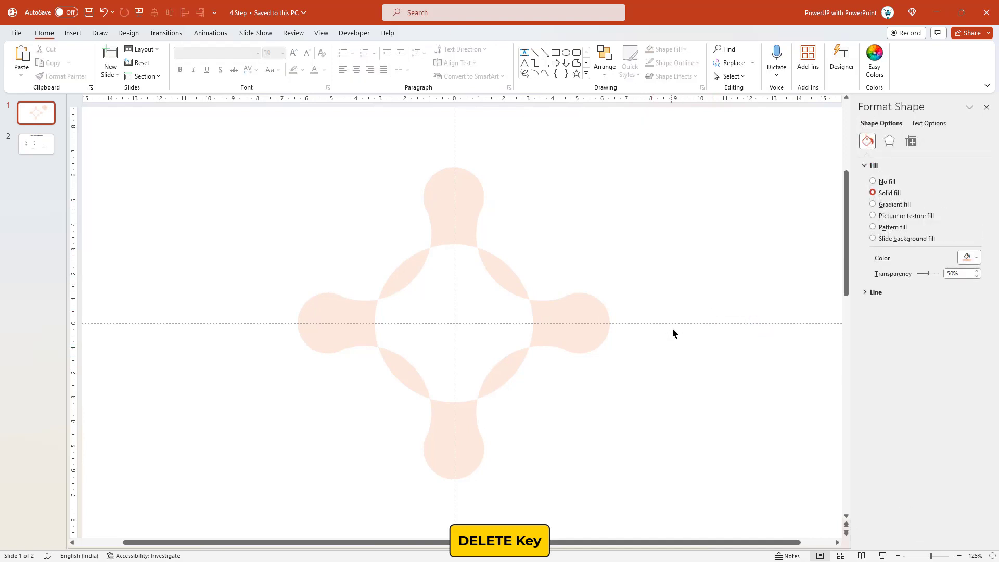
Union the right arm's pieces into one shape.
{"action": "left_click_drag", "start_coordinate": [652, 392], "coordinate": [504, 282]}
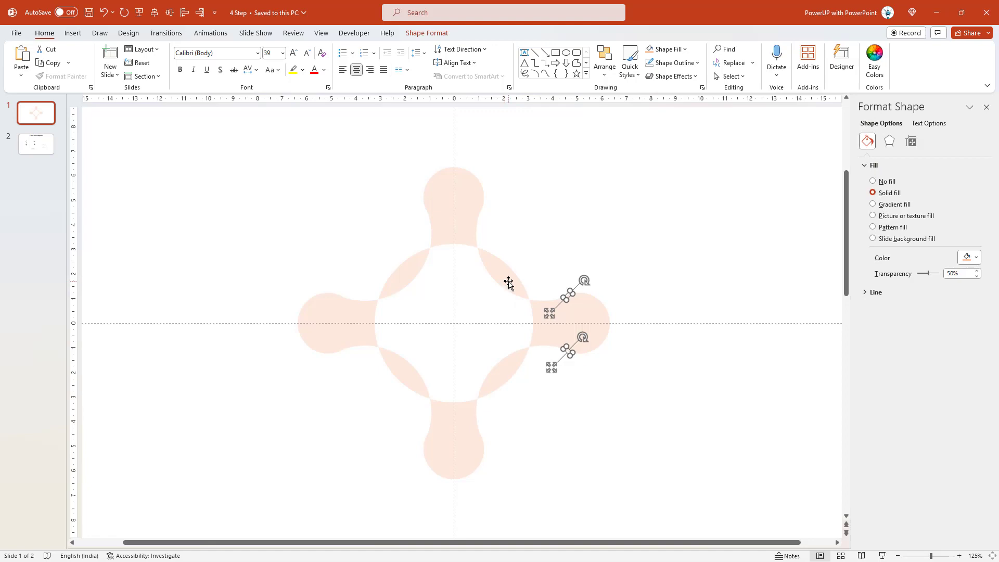
{"action": "left_click", "coordinate": [548, 328], "text": "shift"}
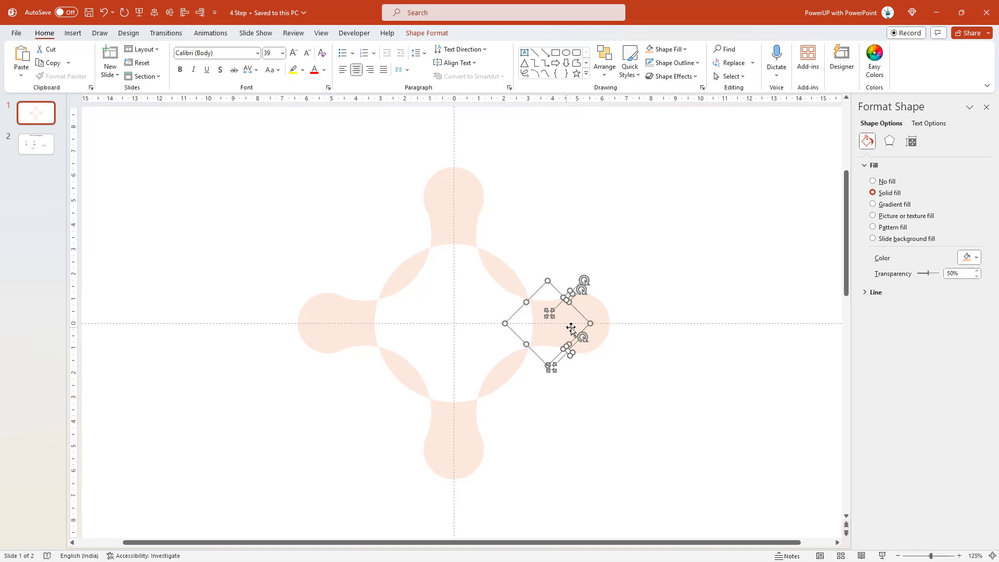
{"action": "left_click_drag", "start_coordinate": [593, 311], "coordinate": [624, 311]}
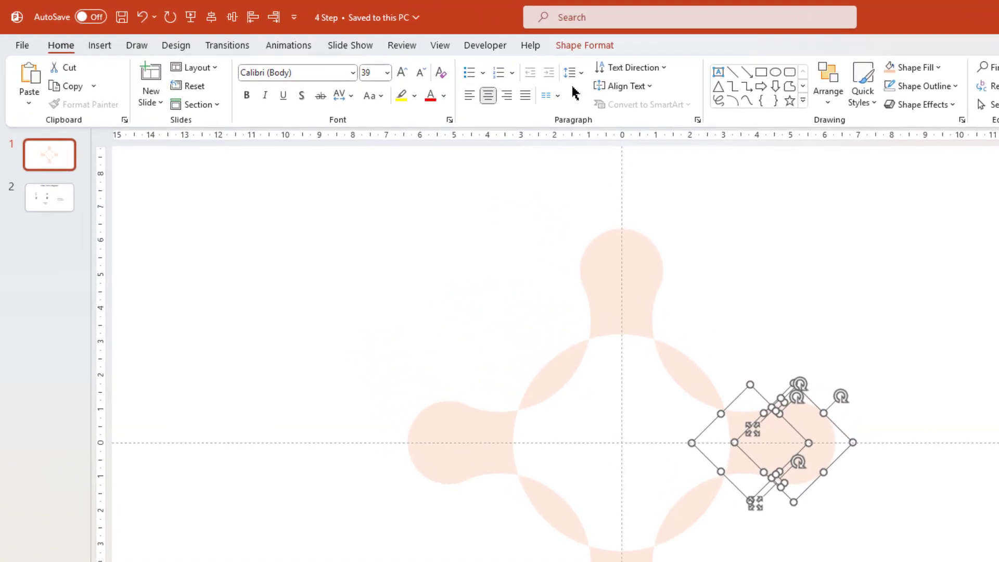
{"action": "left_click", "coordinate": [588, 48]}
{"action": "left_click", "coordinate": [195, 108]}
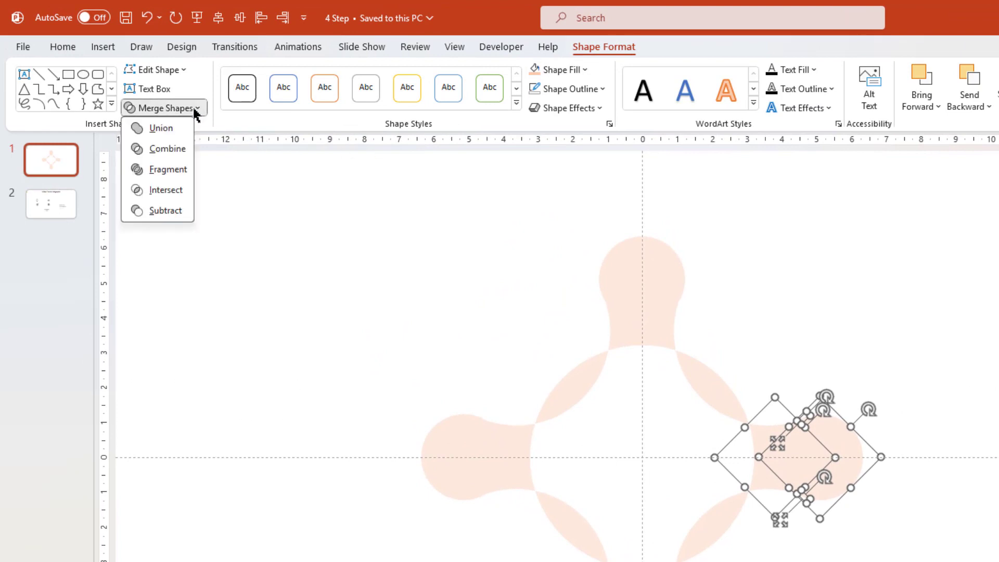
{"action": "left_click", "coordinate": [182, 128]}
Union the top arm's pieces, then the left arm's pieces, into single shapes.
{"action": "left_click_drag", "start_coordinate": [540, 184], "coordinate": [739, 411]}
{"action": "left_click", "coordinate": [201, 108]}
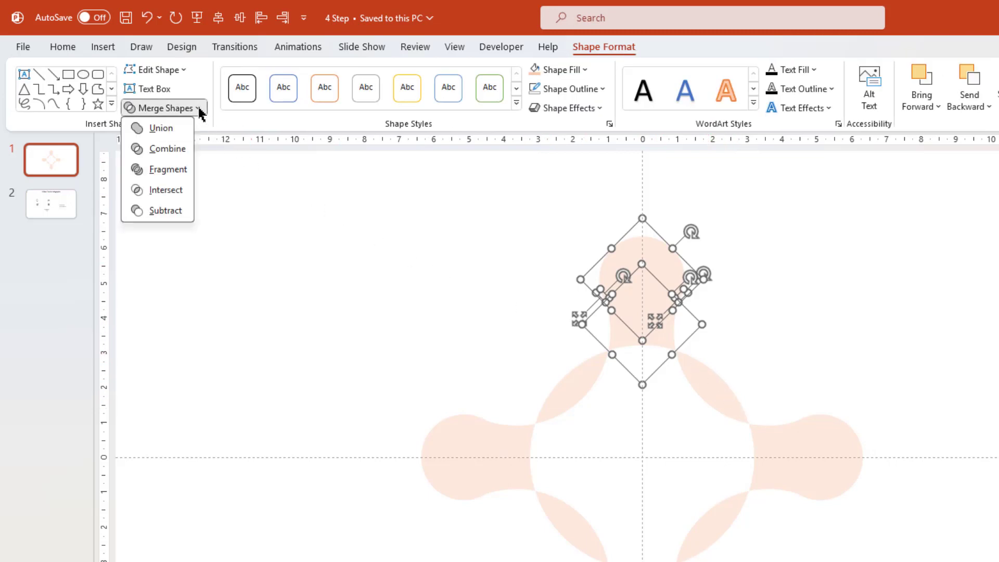
{"action": "left_click", "coordinate": [183, 128]}
{"action": "left_click_drag", "start_coordinate": [278, 374], "coordinate": [609, 555]}
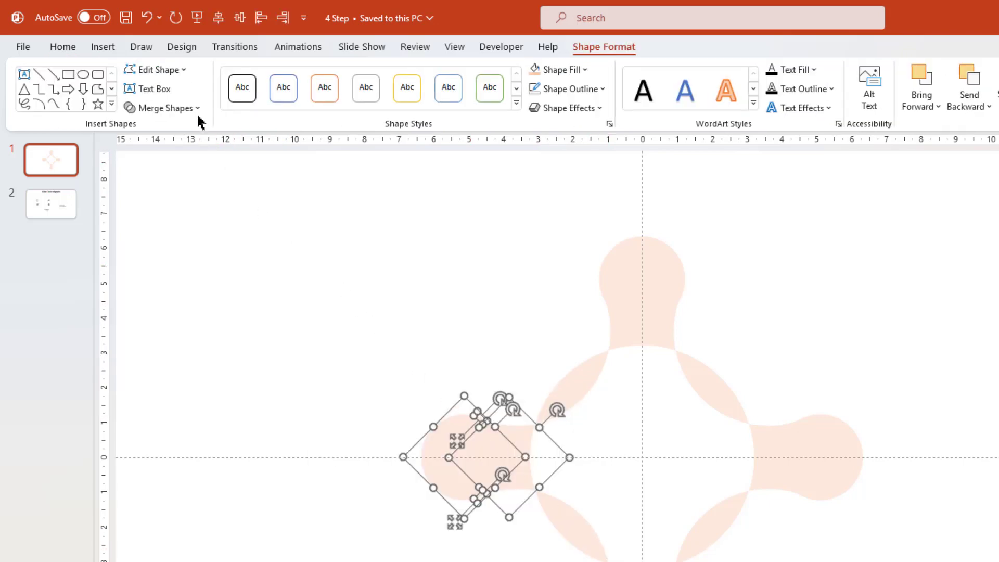
{"action": "left_click", "coordinate": [197, 111]}
{"action": "left_click", "coordinate": [181, 129]}
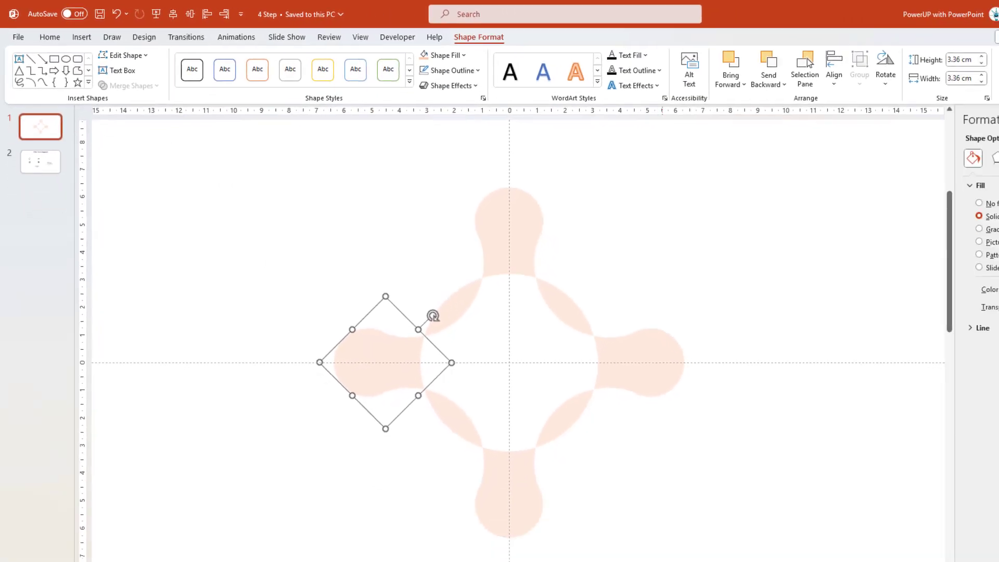
Union the bottom arm's pieces into one shape.
{"action": "mouse_move", "coordinate": [601, 527]}
{"action": "left_mouse_down"}
{"action": "mouse_move", "coordinate": [335, 382]}
{"action": "mouse_move", "coordinate": [336, 357]}
{"action": "left_mouse_up"}
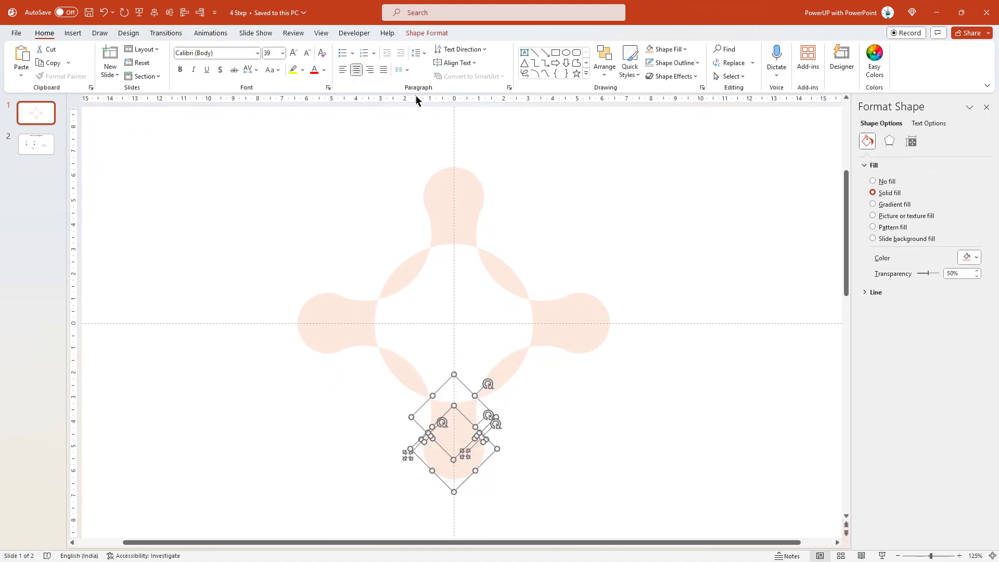
{"action": "left_click", "coordinate": [416, 36]}
{"action": "left_click", "coordinate": [136, 81]}
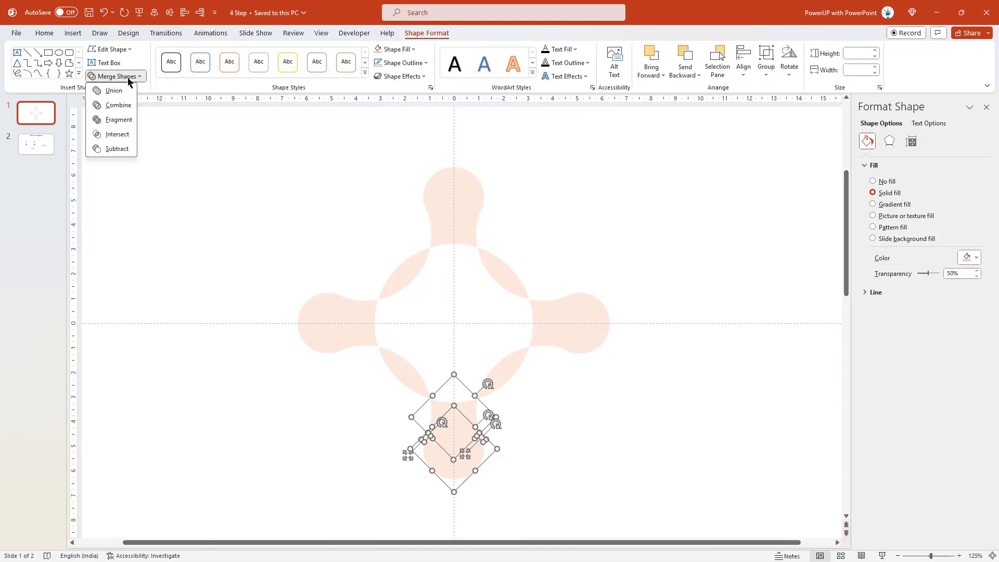
{"action": "left_click", "coordinate": [118, 89]}
{"action": "scroll", "coordinate": [196, 241], "scroll_direction": "down", "scroll_amount": 1, "text": "ctrl"}
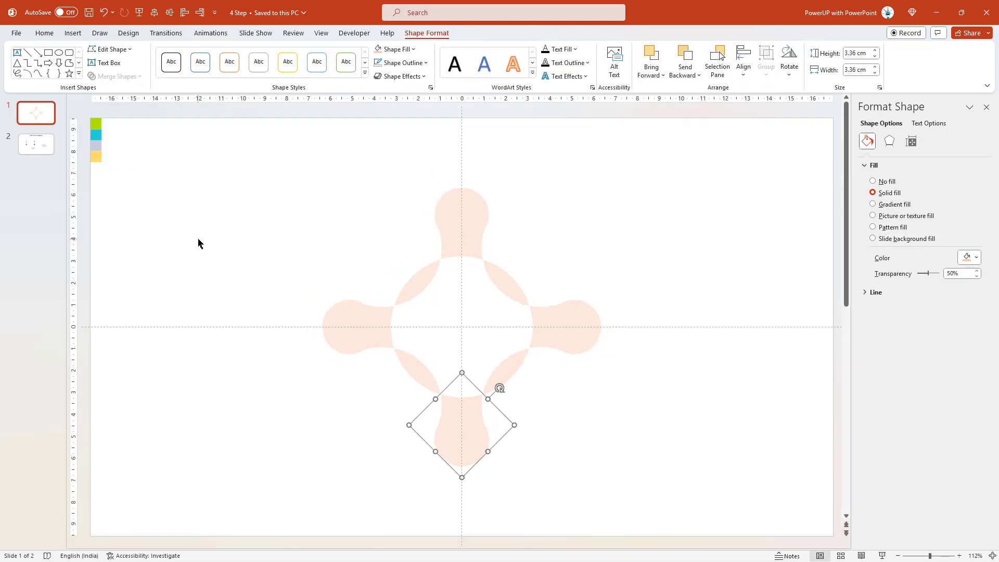
{"action": "left_click", "coordinate": [222, 232]}
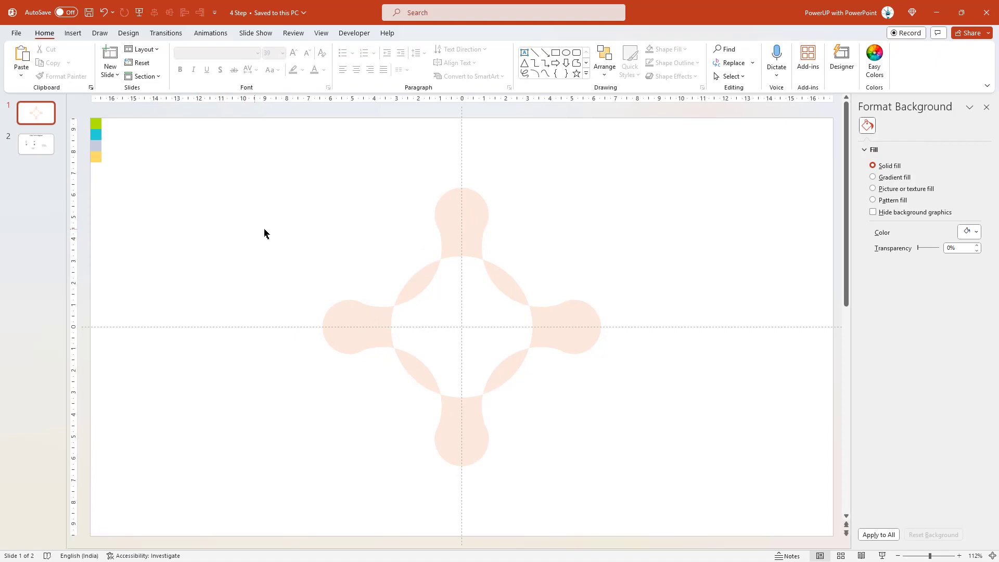
Fill the top arm and its leaf piece with the green swatch colour using the eyedropper.
{"action": "left_click", "coordinate": [454, 216]}
{"action": "left_click", "coordinate": [496, 275], "text": "shift"}
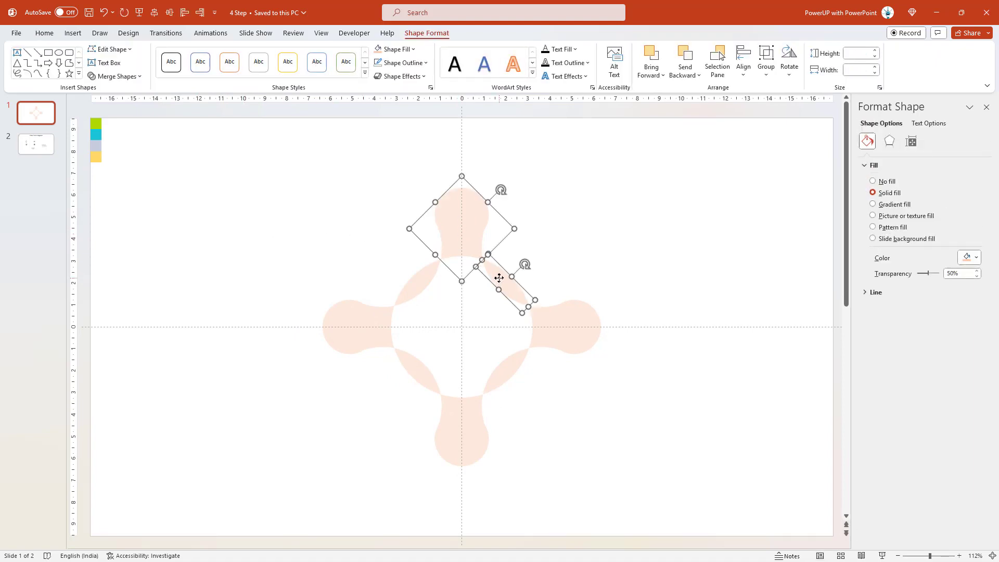
{"action": "left_click", "coordinate": [405, 35]}
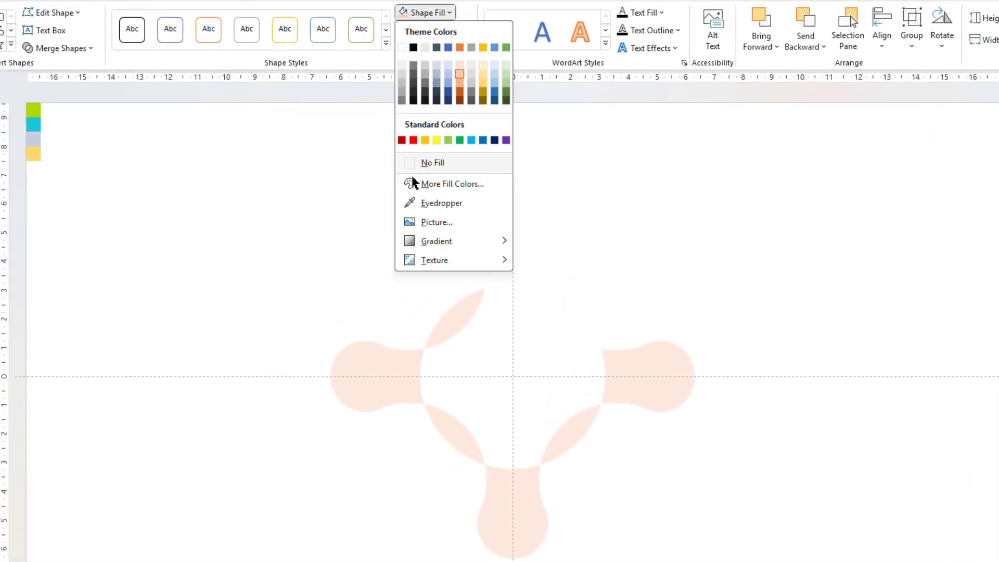
{"action": "left_click", "coordinate": [410, 204]}
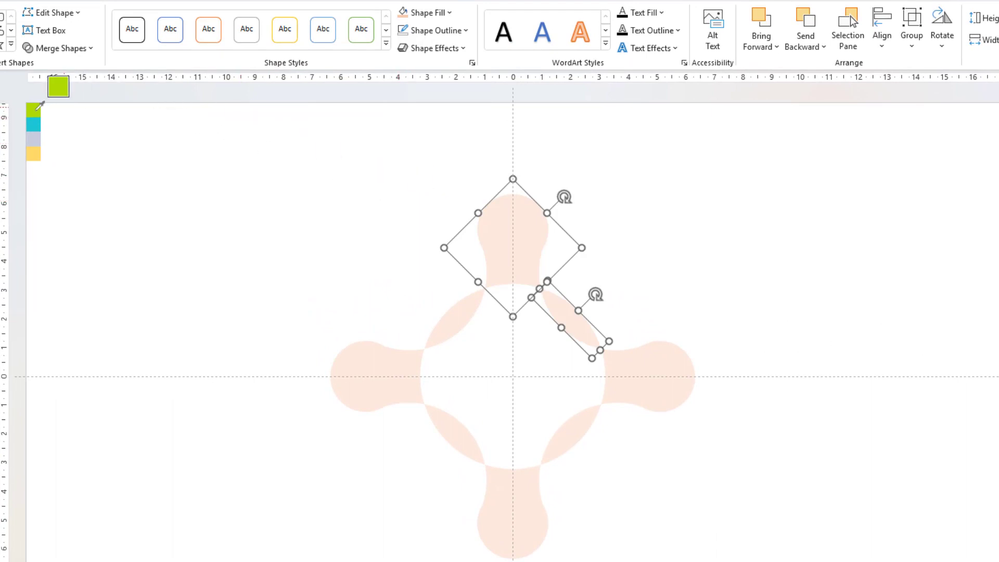
{"action": "left_click", "coordinate": [37, 108]}
Fill the right arm and lower-right leaf piece with the cyan swatch colour.
{"action": "left_click", "coordinate": [637, 369]}
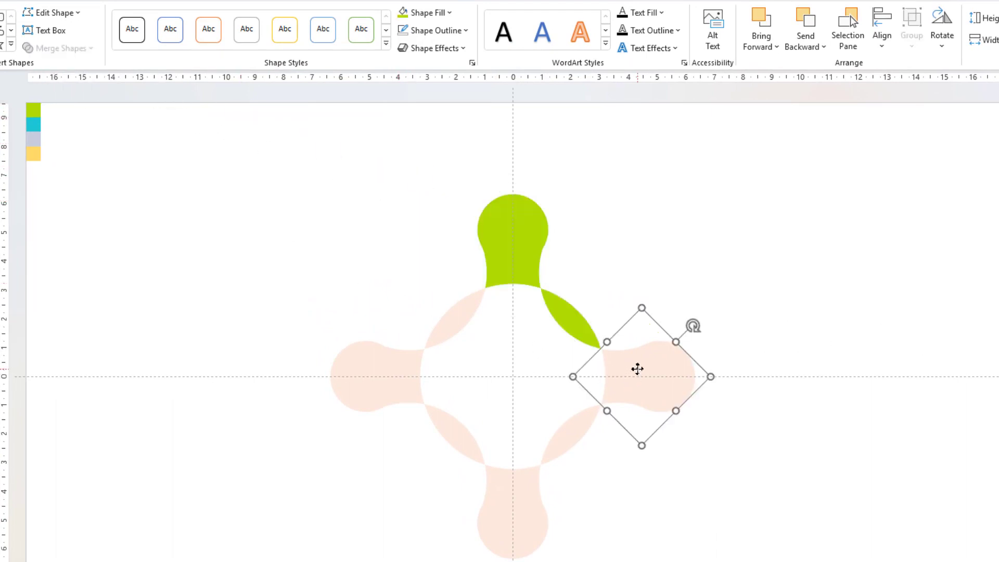
{"action": "left_click", "coordinate": [577, 424], "text": "shift"}
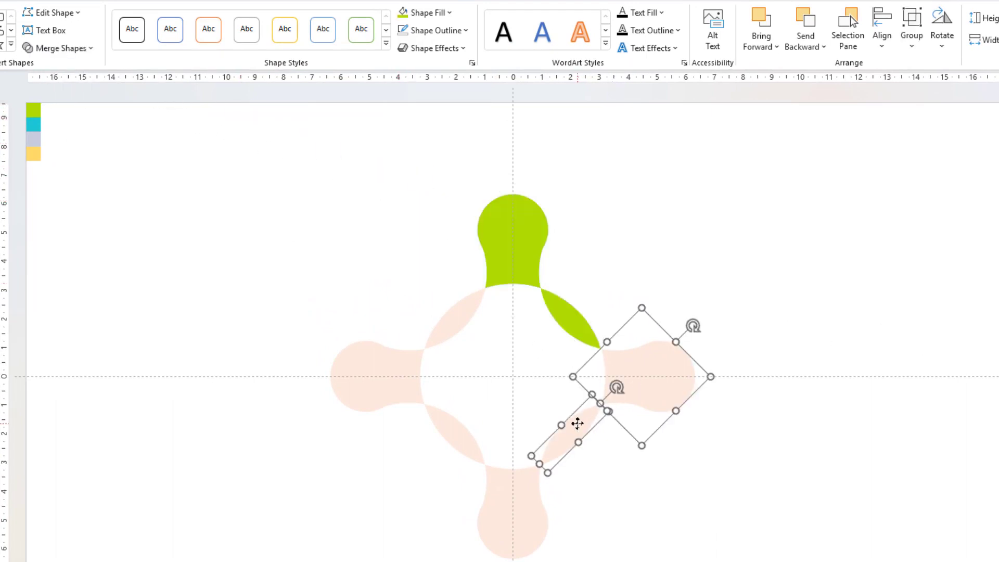
{"action": "left_click", "coordinate": [437, 12]}
{"action": "left_click", "coordinate": [437, 242]}
{"action": "left_click", "coordinate": [34, 124]}
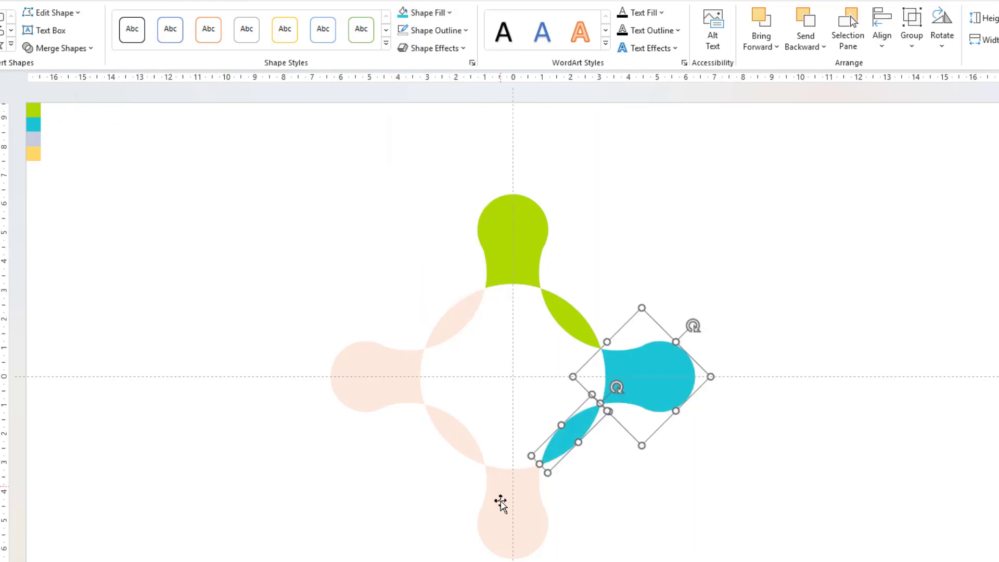
Fill the bottom arm and bottom-left wedge with the lavender swatch colour.
{"action": "left_click", "coordinate": [501, 504]}
{"action": "left_click", "coordinate": [457, 437], "text": "shift"}
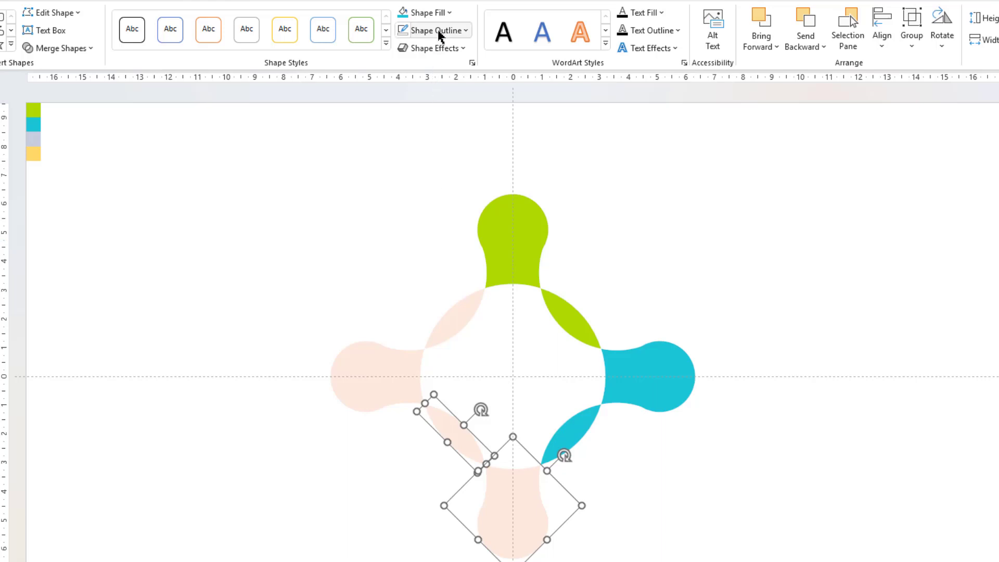
{"action": "left_click", "coordinate": [432, 13]}
{"action": "left_click", "coordinate": [396, 241]}
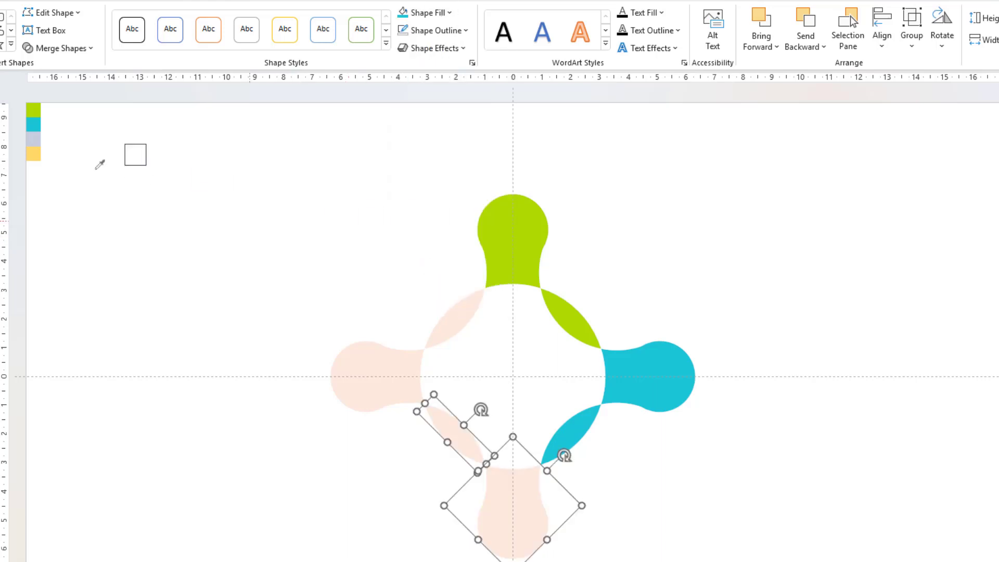
{"action": "left_click", "coordinate": [35, 138]}
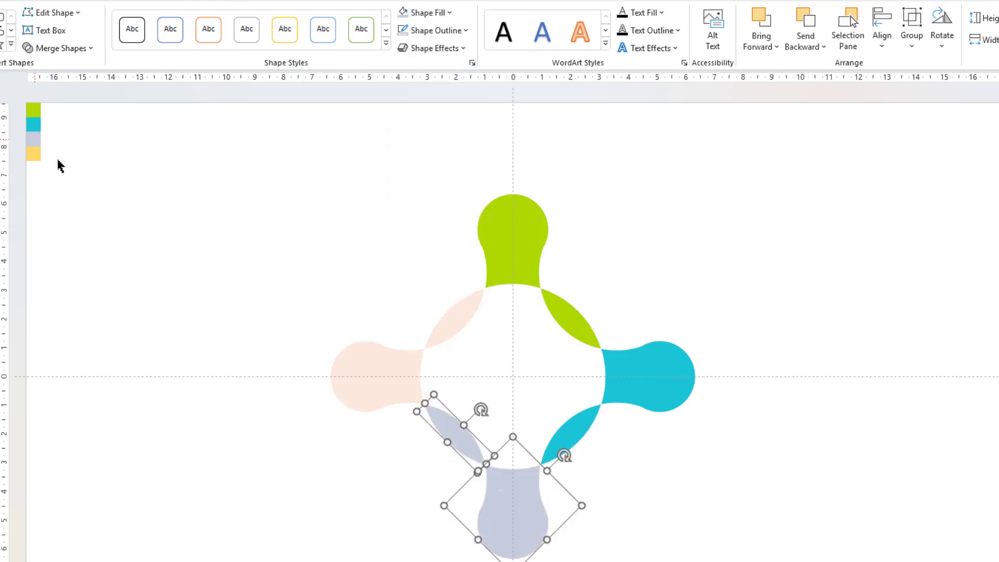
Fill the left arm and upper-left wedge with the yellow swatch colour.
{"action": "left_click", "coordinate": [392, 371]}
{"action": "left_click", "coordinate": [454, 316], "text": "shift"}
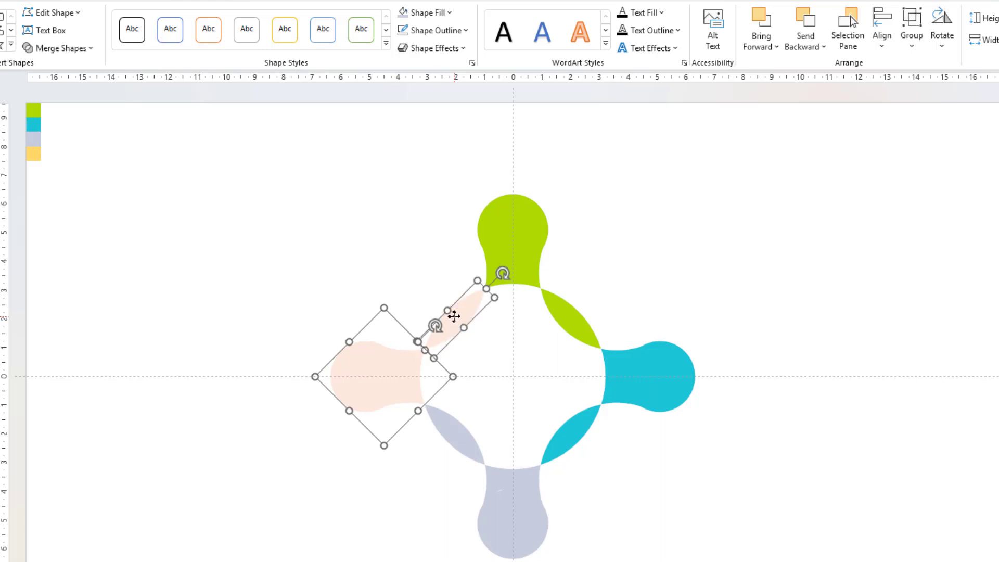
{"action": "left_click", "coordinate": [427, 13]}
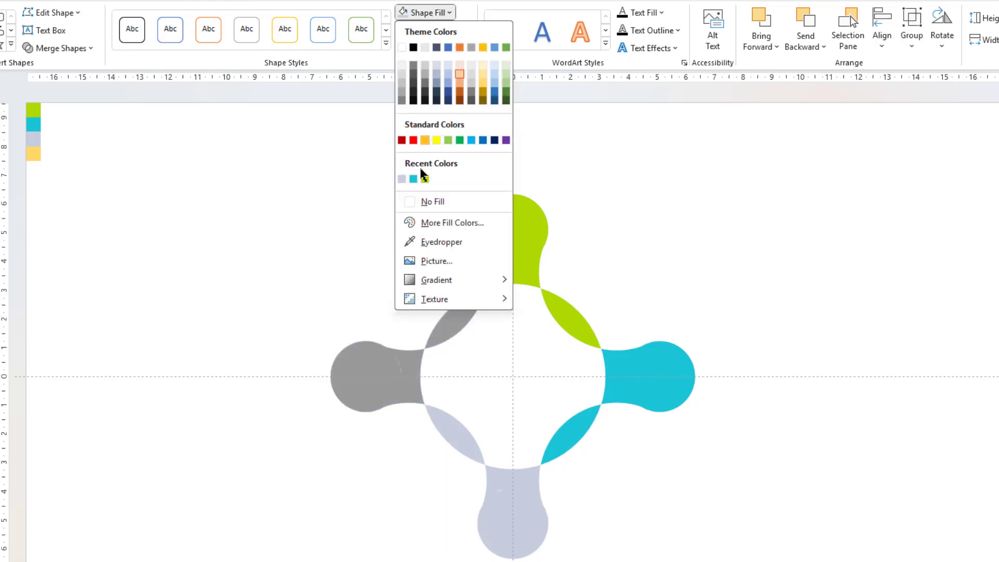
{"action": "left_click", "coordinate": [427, 241]}
{"action": "left_click", "coordinate": [34, 154]}
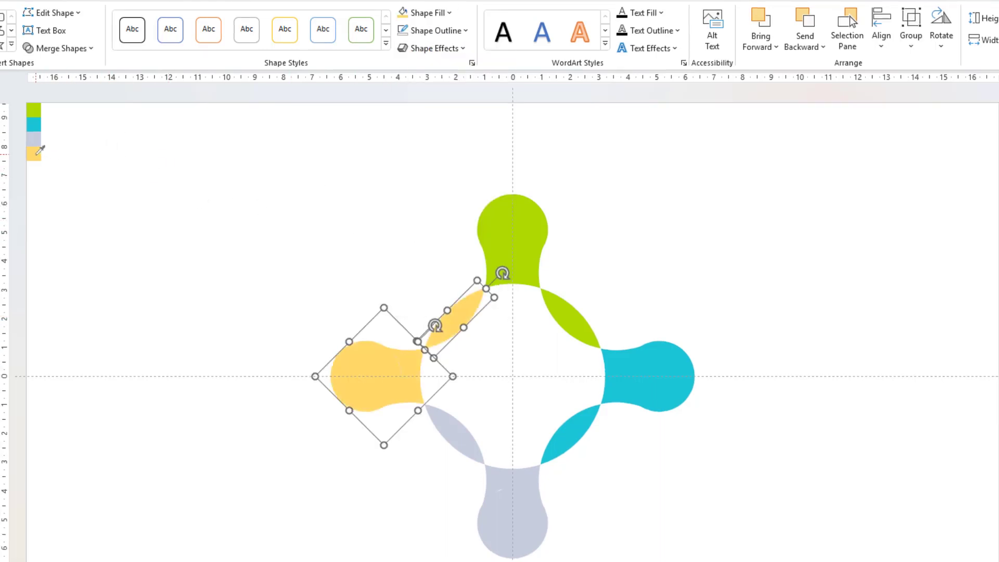
{"action": "left_click", "coordinate": [269, 179]}
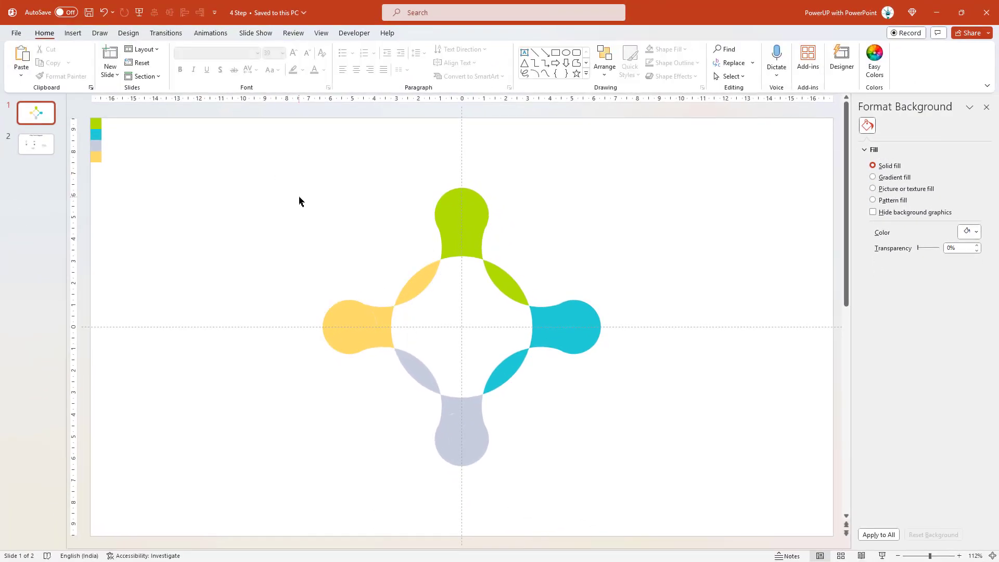
Group all petal shapes, rotate the group 45° and enlarge it, then ungroup them.
{"action": "left_click_drag", "start_coordinate": [240, 147], "coordinate": [720, 541]}
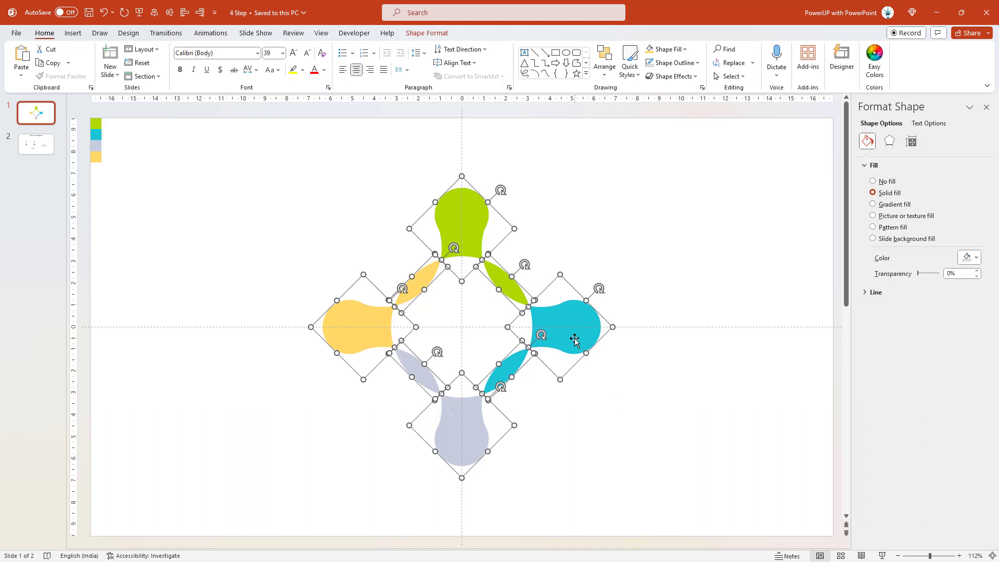
{"action": "right_click", "coordinate": [574, 339]}
{"action": "mouse_move", "coordinate": [603, 192]}
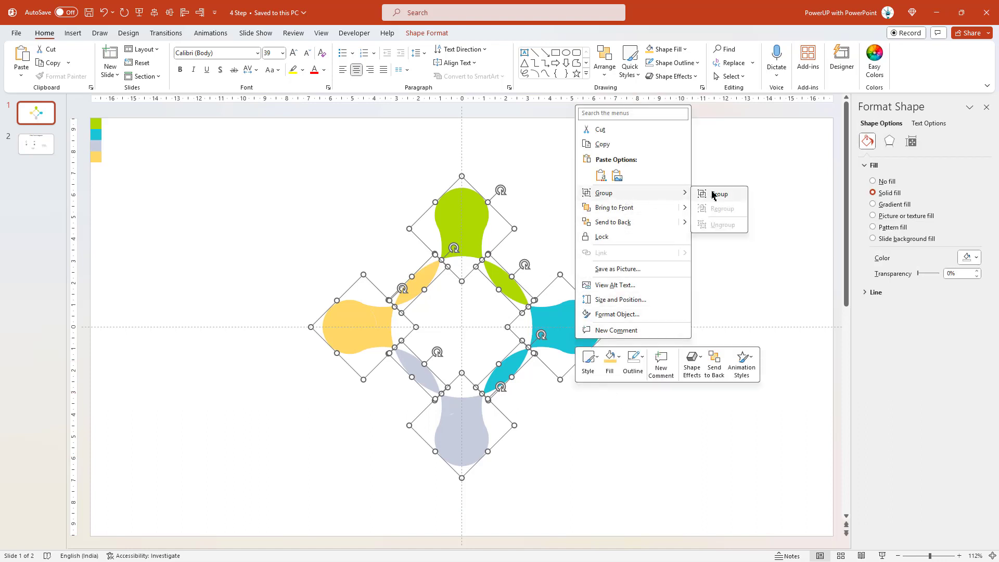
{"action": "left_click", "coordinate": [709, 194]}
{"action": "left_click_drag", "start_coordinate": [462, 169], "coordinate": [347, 184]}
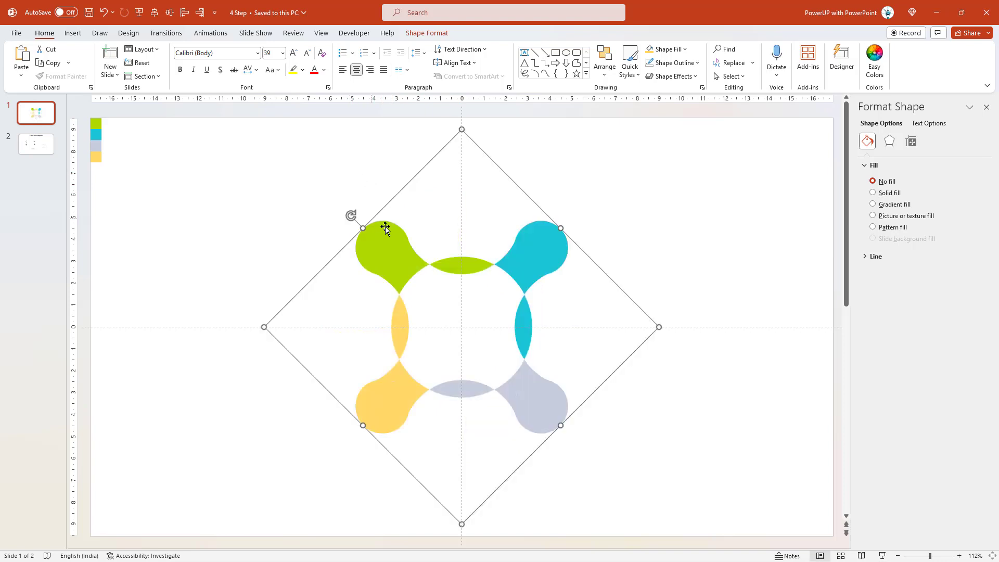
{"action": "left_click_drag", "start_coordinate": [659, 327], "coordinate": [691, 327]}
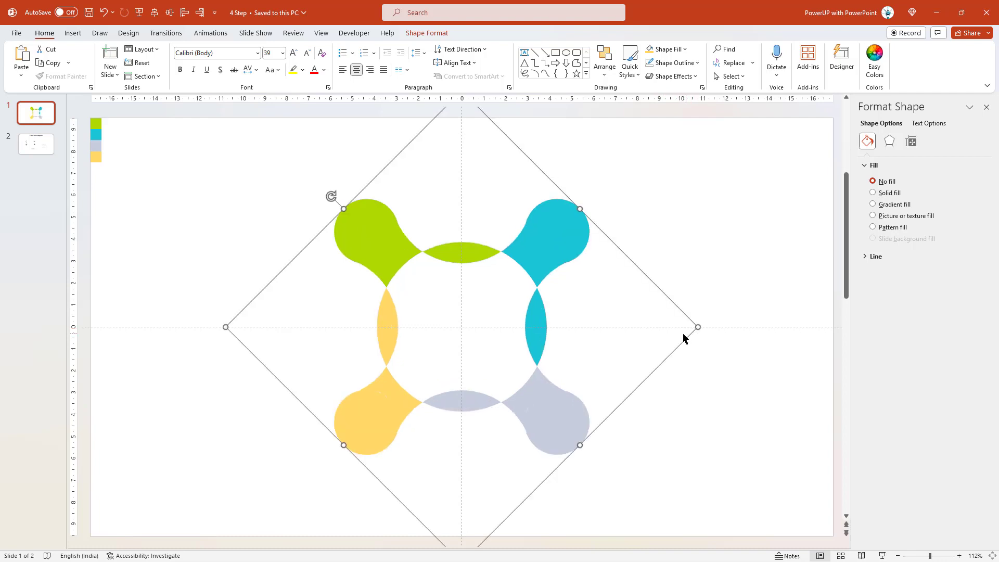
{"action": "right_click", "coordinate": [551, 433]}
{"action": "mouse_move", "coordinate": [593, 286]}
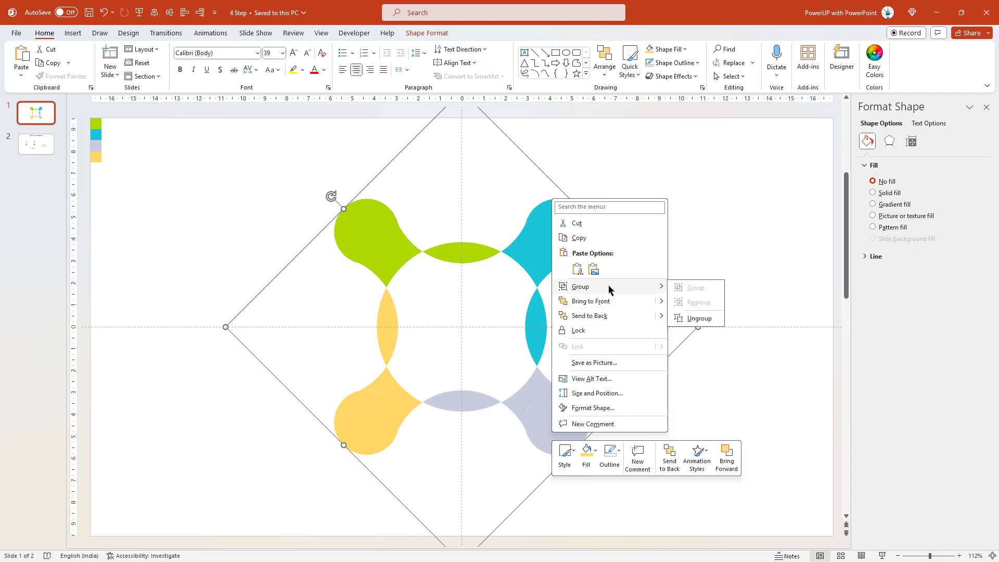
{"action": "left_click", "coordinate": [691, 318]}
{"action": "left_click", "coordinate": [215, 229]}
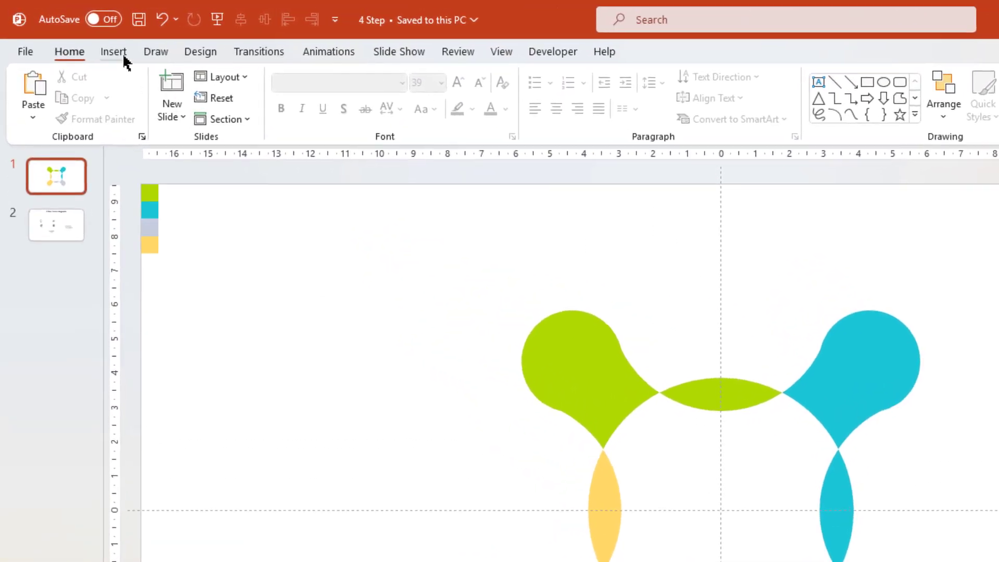
Draw a blue oval circle centred inside the green petal head.
{"action": "left_click", "coordinate": [78, 36]}
{"action": "left_click", "coordinate": [323, 104]}
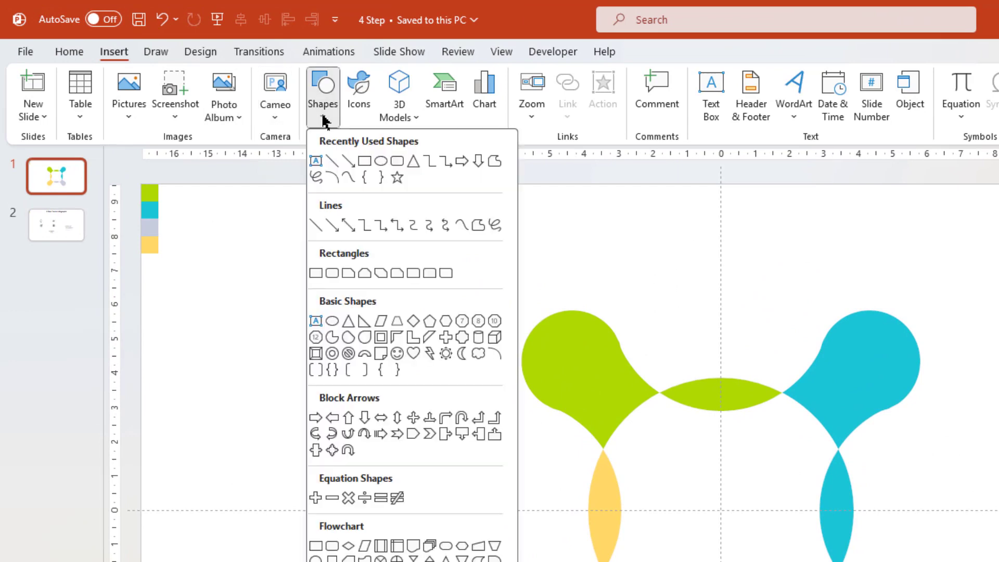
{"action": "left_click", "coordinate": [381, 161]}
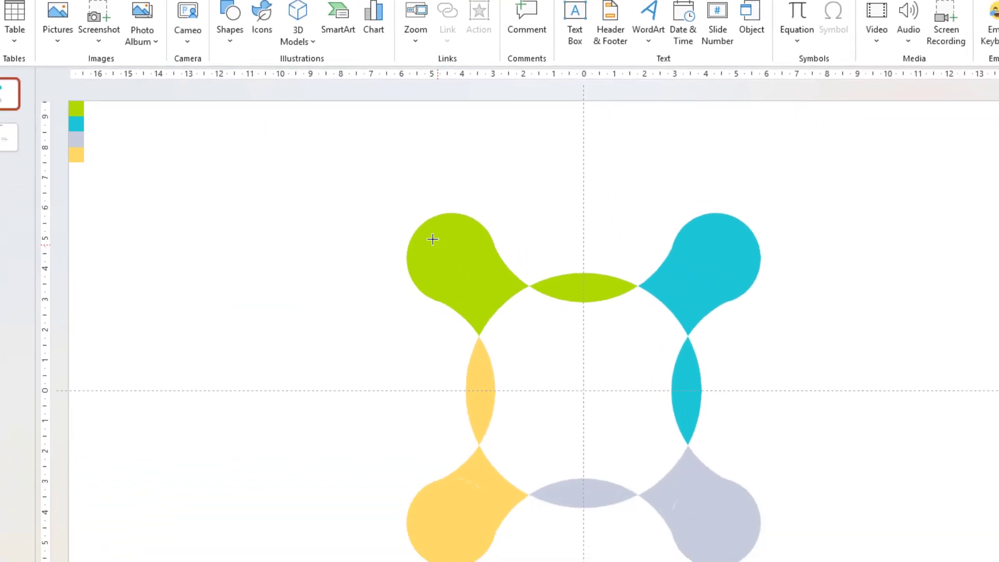
{"action": "left_click_drag", "start_coordinate": [350, 162], "coordinate": [419, 229]}
{"action": "left_click_drag", "start_coordinate": [385, 197], "coordinate": [373, 196]}
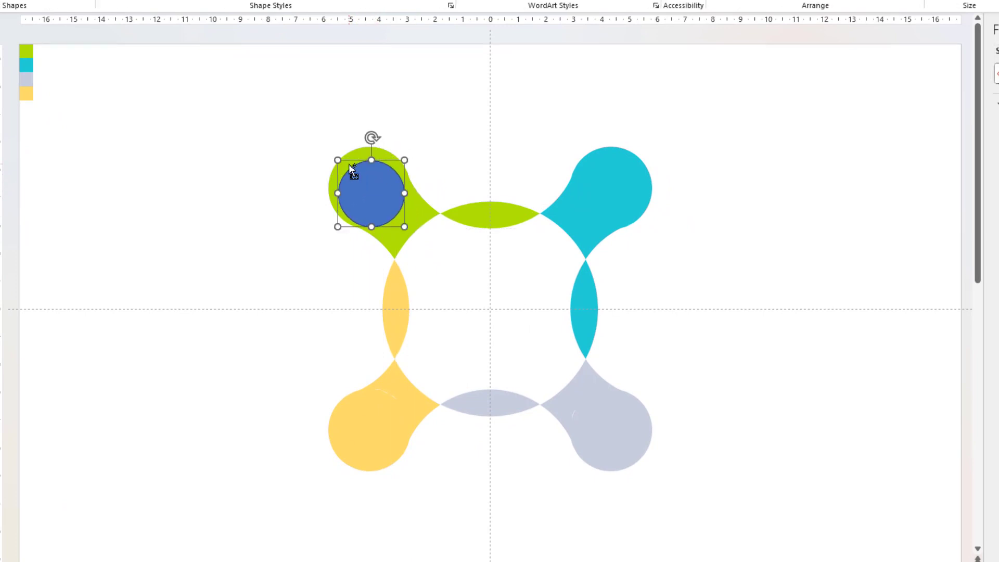
{"action": "scroll", "coordinate": [351, 169], "scroll_direction": "up", "scroll_amount": 3, "text": "ctrl"}
{"action": "left_click_drag", "start_coordinate": [495, 304], "coordinate": [488, 293]}
Copy the circle onto the cyan, bottom-right and bottom-left petal heads, then select all four circles.
{"action": "scroll", "coordinate": [488, 293], "scroll_direction": "down", "scroll_amount": 2, "text": "ctrl"}
{"action": "scroll", "coordinate": [490, 300], "scroll_direction": "down", "scroll_amount": 1, "text": "ctrl"}
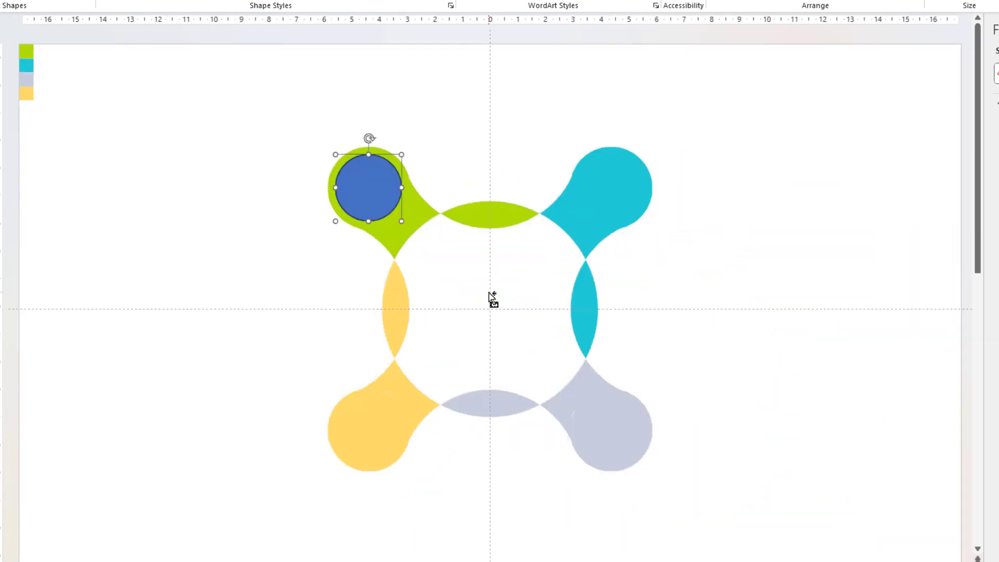
{"action": "left_click_drag", "start_coordinate": [368, 196], "coordinate": [611, 196], "text": "ctrl+shift"}
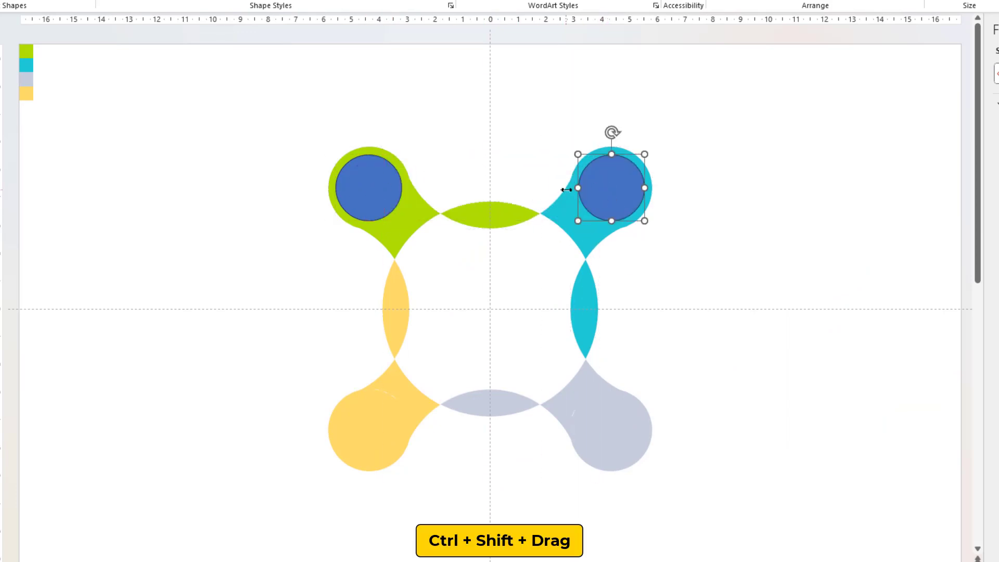
{"action": "left_click", "coordinate": [367, 180], "text": "shift"}
{"action": "left_click_drag", "start_coordinate": [368, 179], "coordinate": [360, 425]}
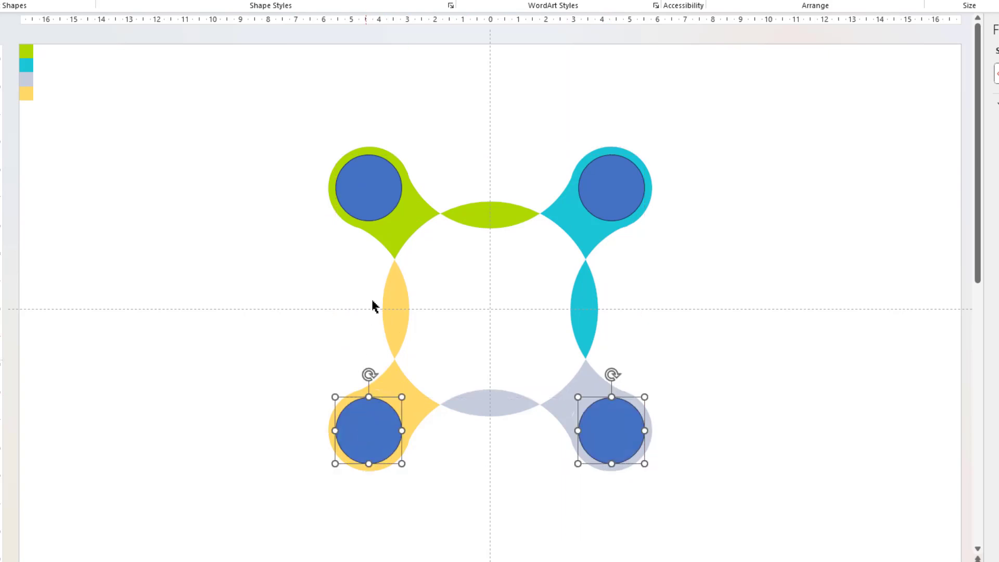
{"action": "left_click", "coordinate": [383, 187], "text": "shift"}
{"action": "left_click", "coordinate": [603, 190], "text": "shift"}
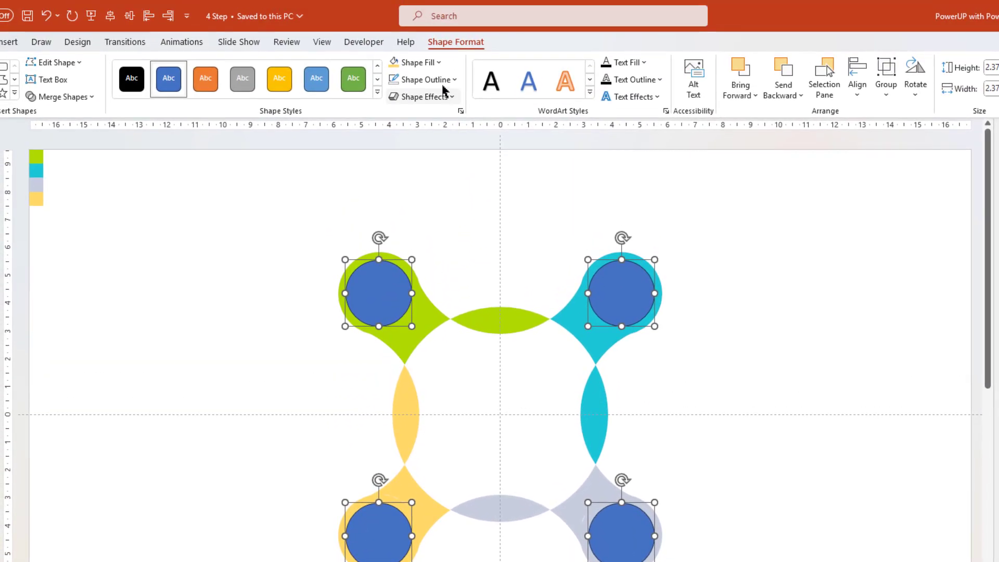
Remove the outline from all four inner circles.
{"action": "left_click", "coordinate": [425, 79]}
{"action": "left_click", "coordinate": [428, 263]}
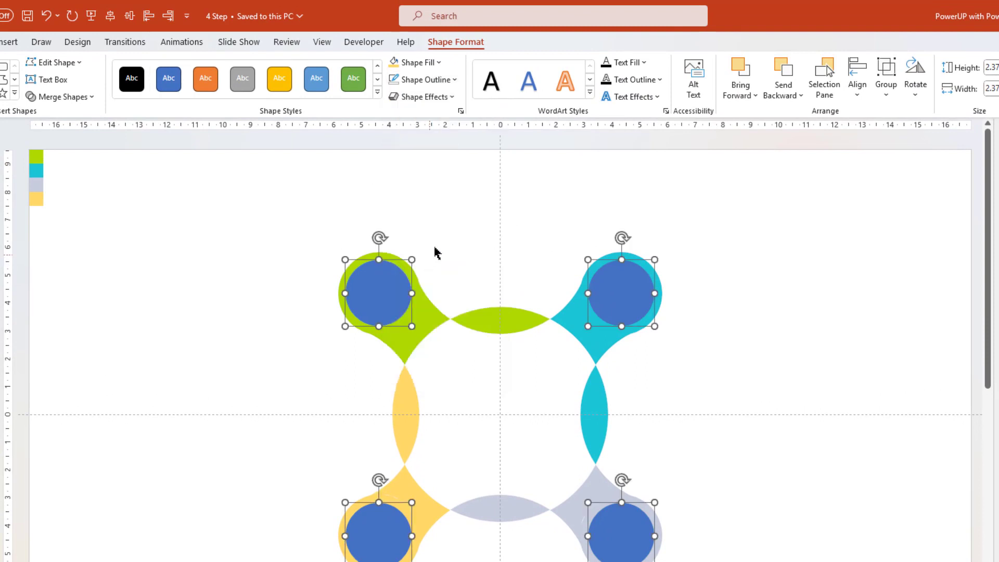
{"action": "left_click", "coordinate": [439, 221]}
Fill the top-left circle green and the top-right circle cyan.
{"action": "left_click", "coordinate": [381, 280]}
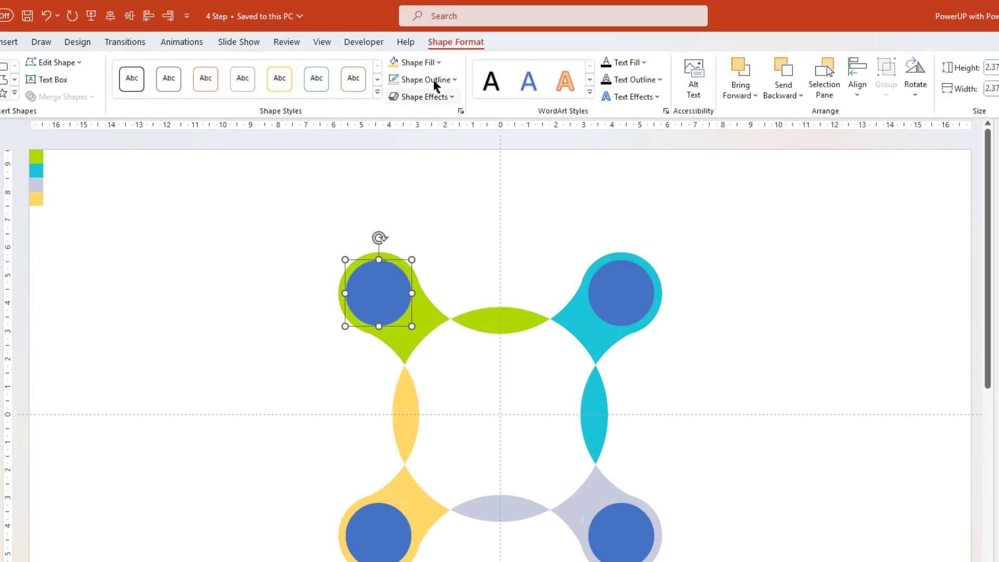
{"action": "left_click", "coordinate": [429, 63]}
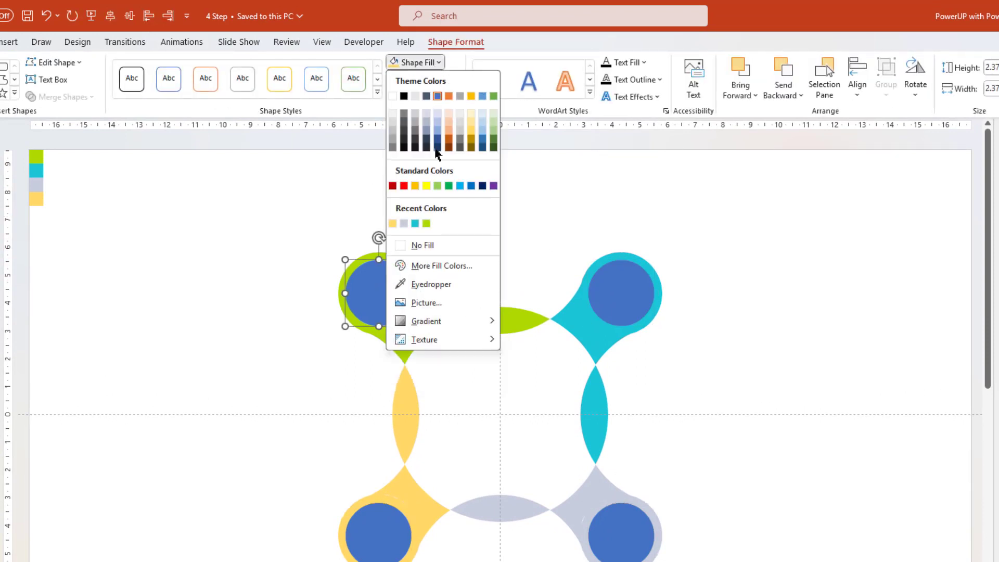
{"action": "left_click", "coordinate": [426, 224]}
{"action": "left_click", "coordinate": [613, 285]}
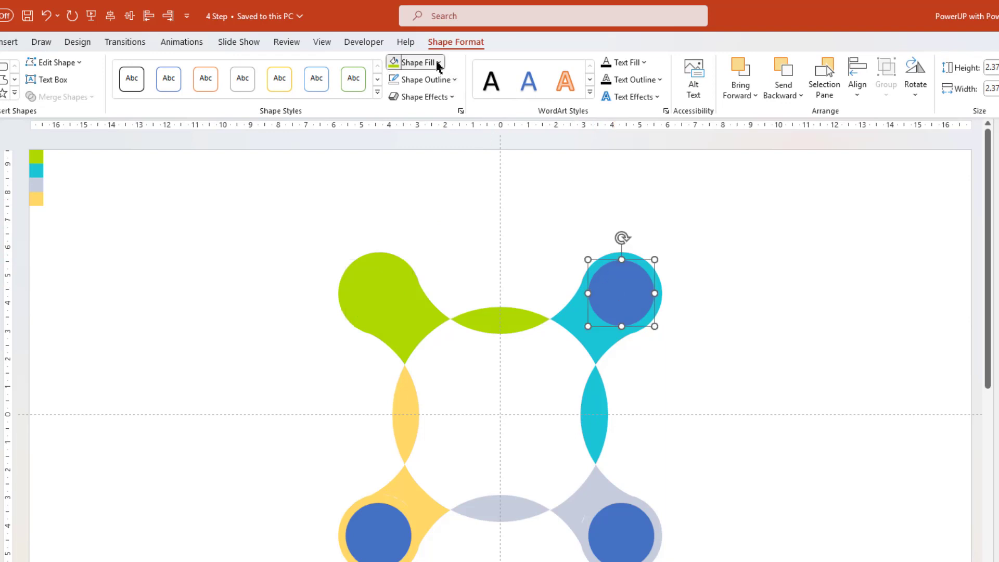
{"action": "left_click", "coordinate": [438, 63]}
{"action": "left_click", "coordinate": [426, 224]}
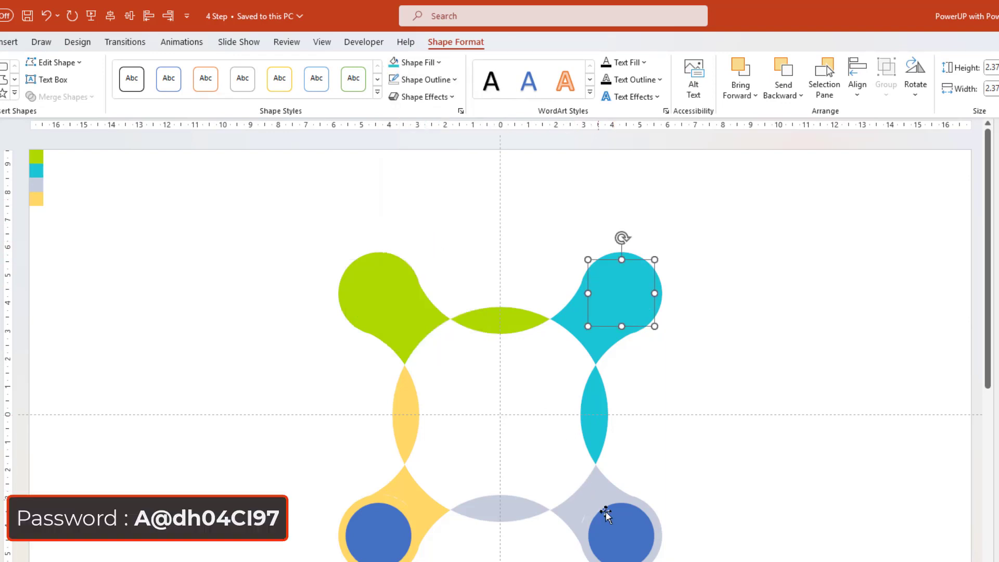
Fill the bottom-right circle lavender and the bottom-left circle yellow.
{"action": "left_click", "coordinate": [618, 533]}
{"action": "left_click", "coordinate": [435, 63]}
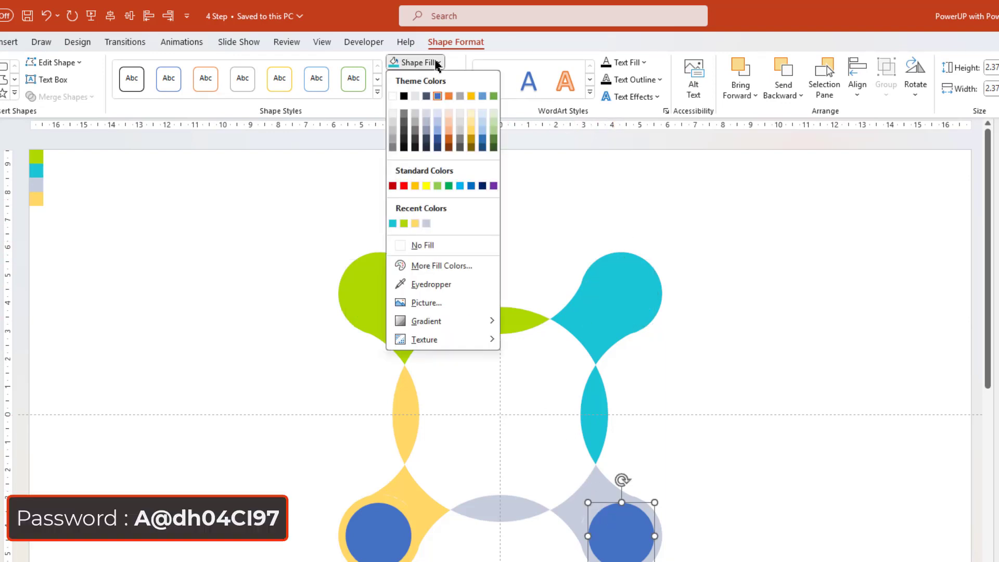
{"action": "left_click", "coordinate": [427, 225]}
{"action": "left_click", "coordinate": [370, 543]}
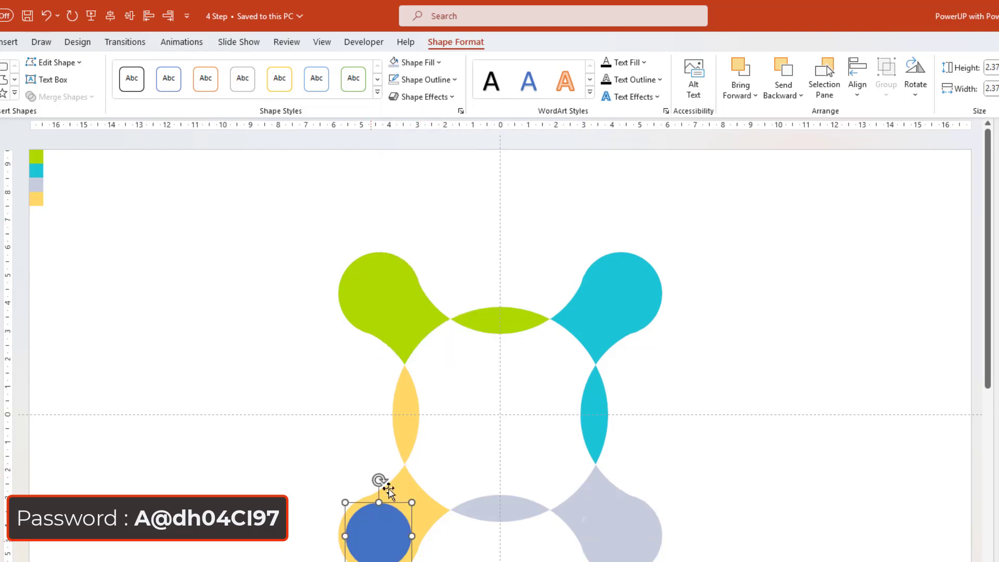
{"action": "left_click", "coordinate": [439, 62]}
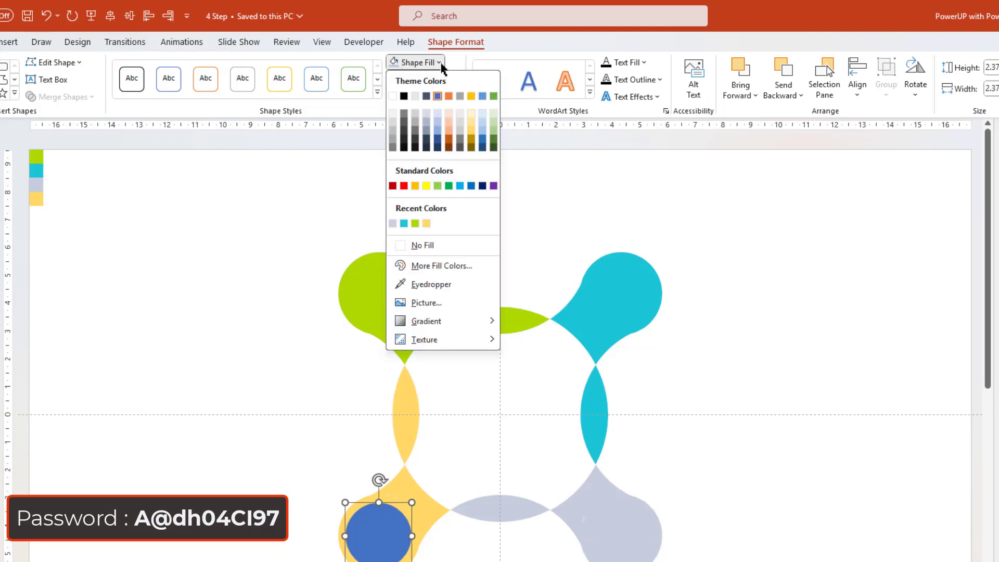
{"action": "left_click", "coordinate": [426, 223]}
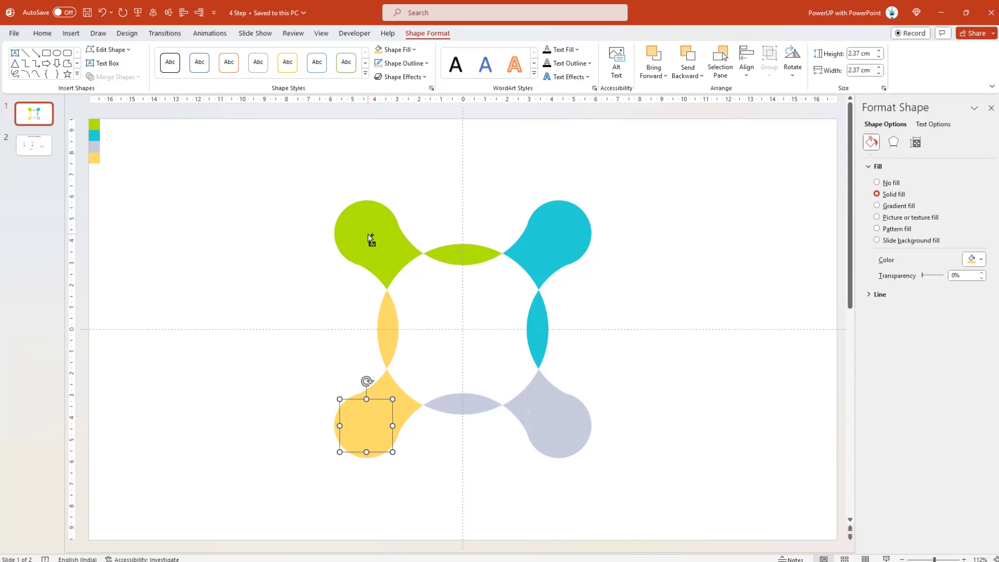
{"action": "left_click", "coordinate": [368, 234], "text": "shift"}
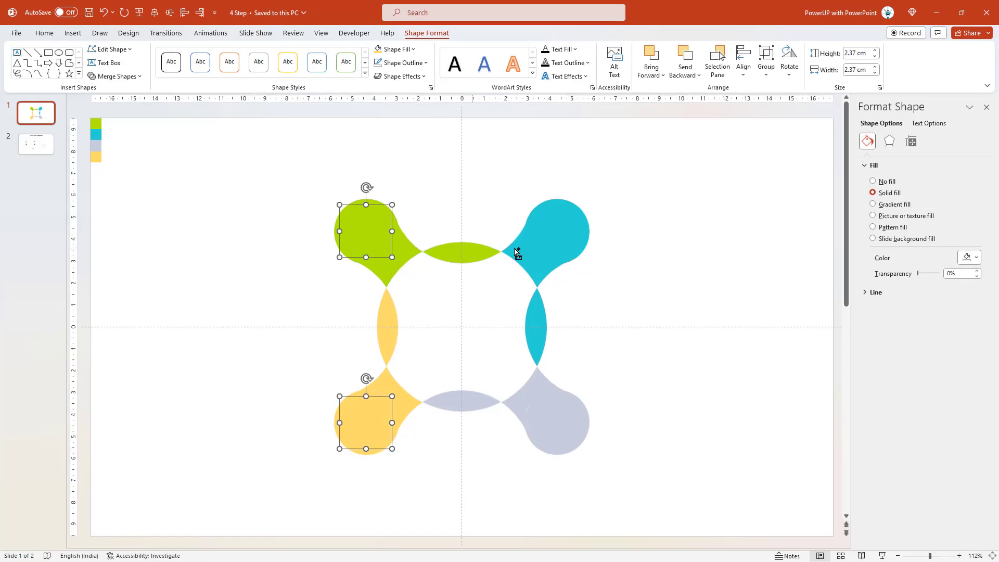
Apply an outer shadow preset to the four circles with 8 pt distance and 9 pt blur.
{"action": "left_click", "coordinate": [559, 428], "text": "shift"}
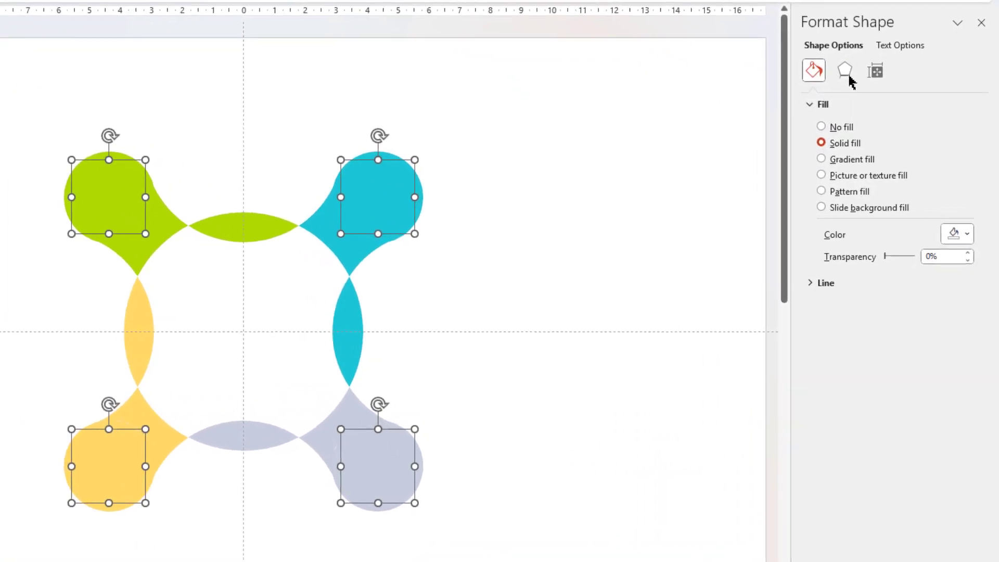
{"action": "left_click", "coordinate": [845, 76]}
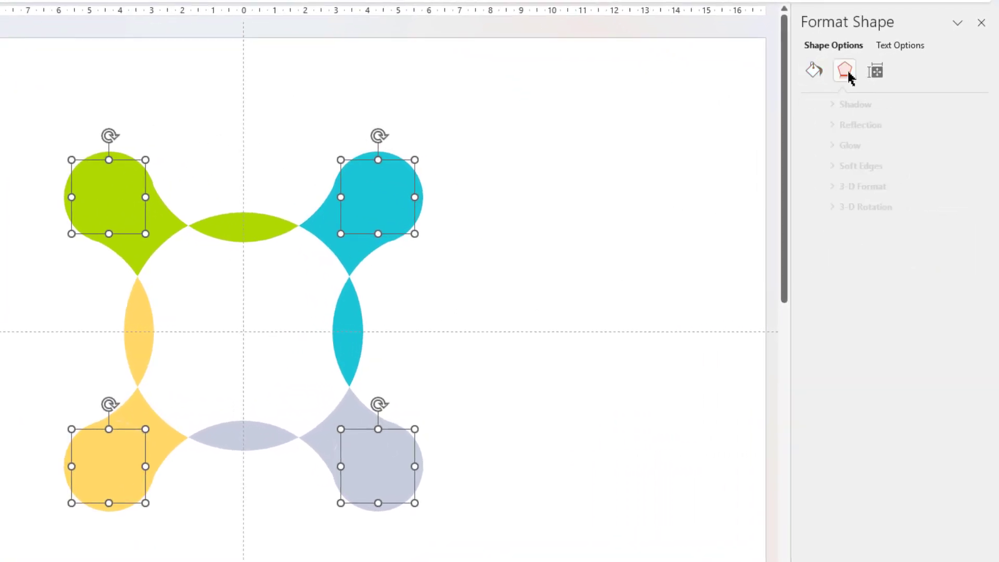
{"action": "left_click", "coordinate": [810, 105]}
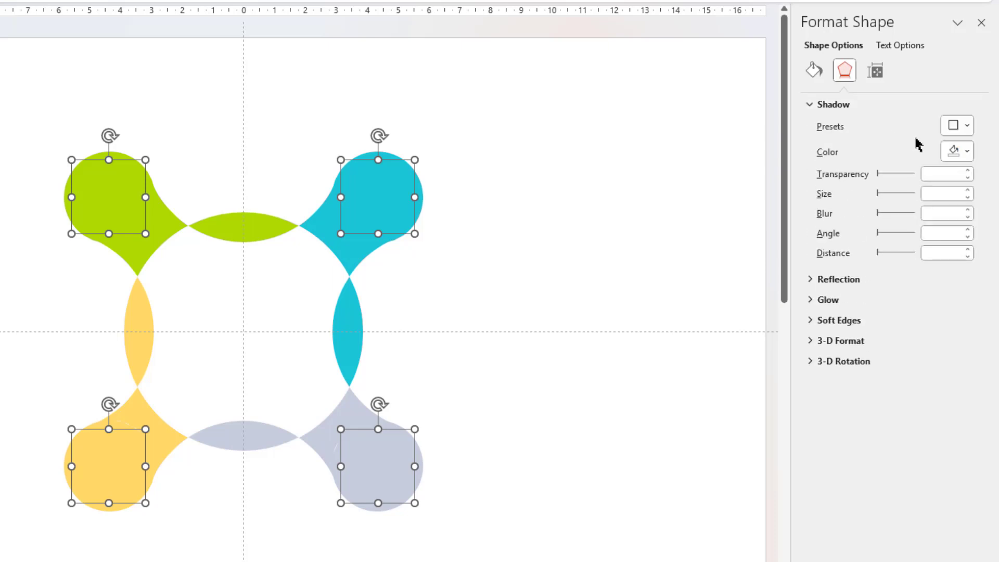
{"action": "left_click", "coordinate": [964, 128]}
{"action": "left_click", "coordinate": [976, 245]}
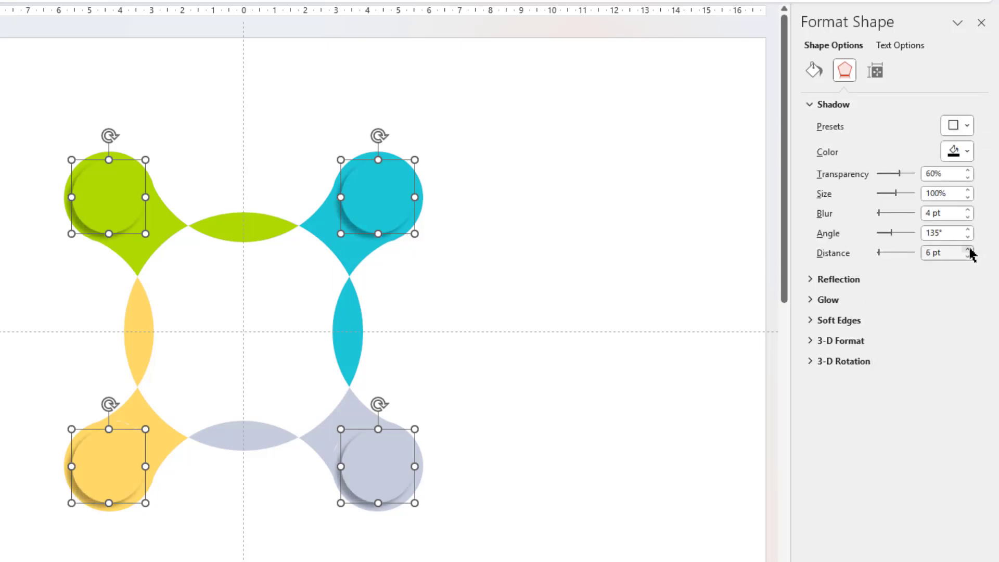
{"action": "left_click", "coordinate": [968, 249]}
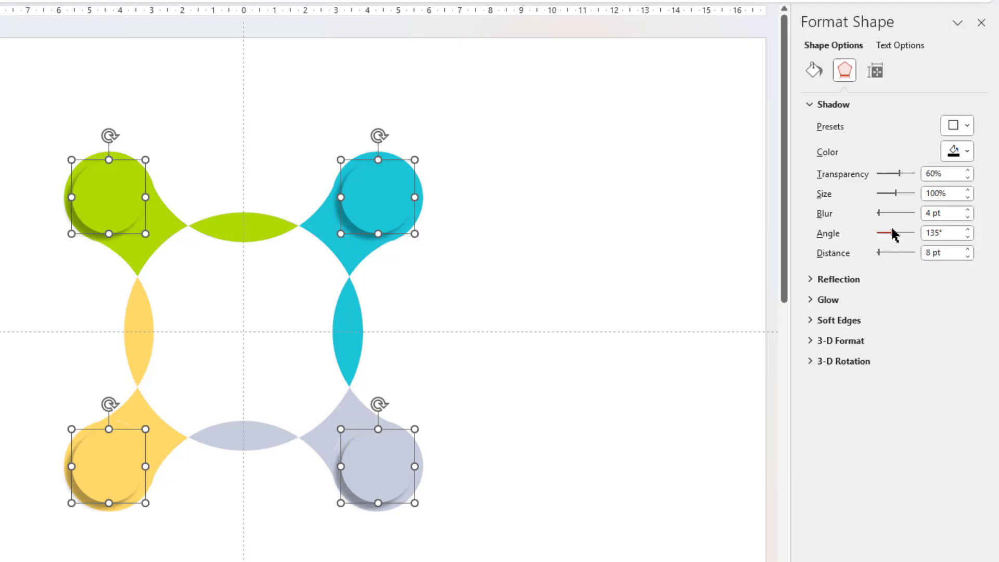
{"action": "left_click", "coordinate": [967, 210]}
{"action": "left_click", "coordinate": [968, 210]}
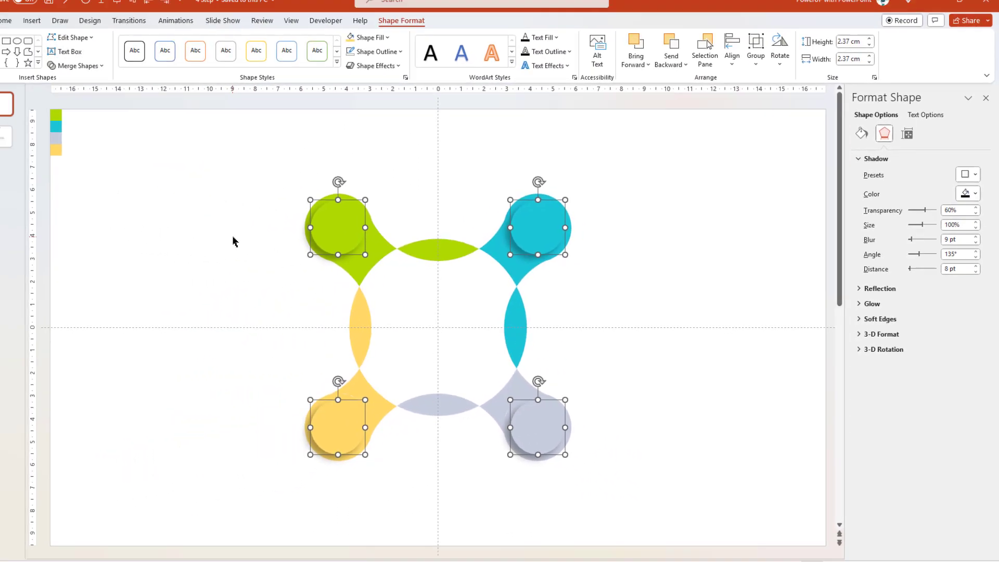
{"action": "left_click", "coordinate": [265, 244]}
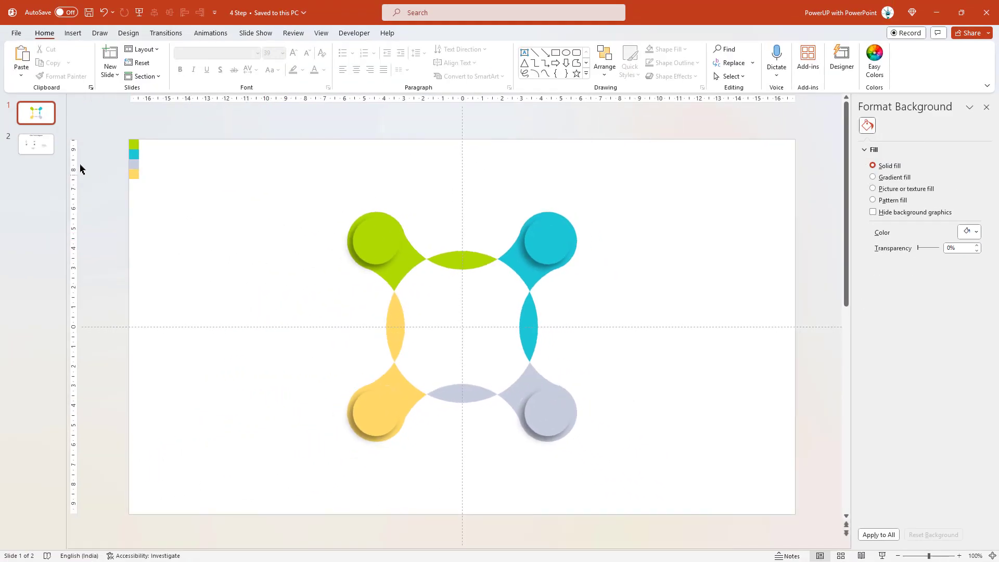
Copy the four icons from slide 2, paste them onto slide 1 and shrink them slightly.
{"action": "left_click", "coordinate": [46, 149]}
{"action": "left_click_drag", "start_coordinate": [218, 227], "coordinate": [477, 375]}
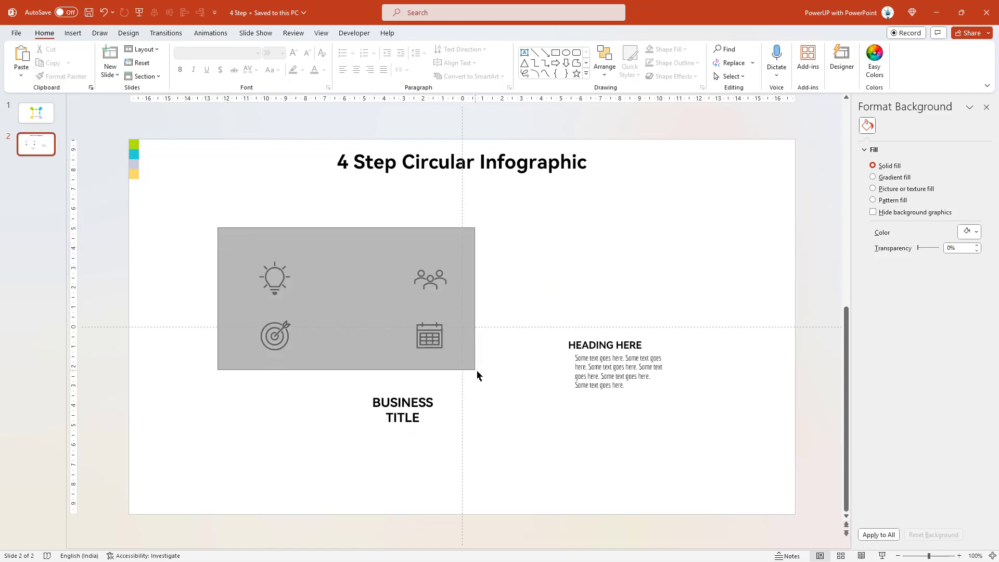
{"action": "left_click", "coordinate": [45, 116]}
{"action": "key", "text": "ctrl+v"}
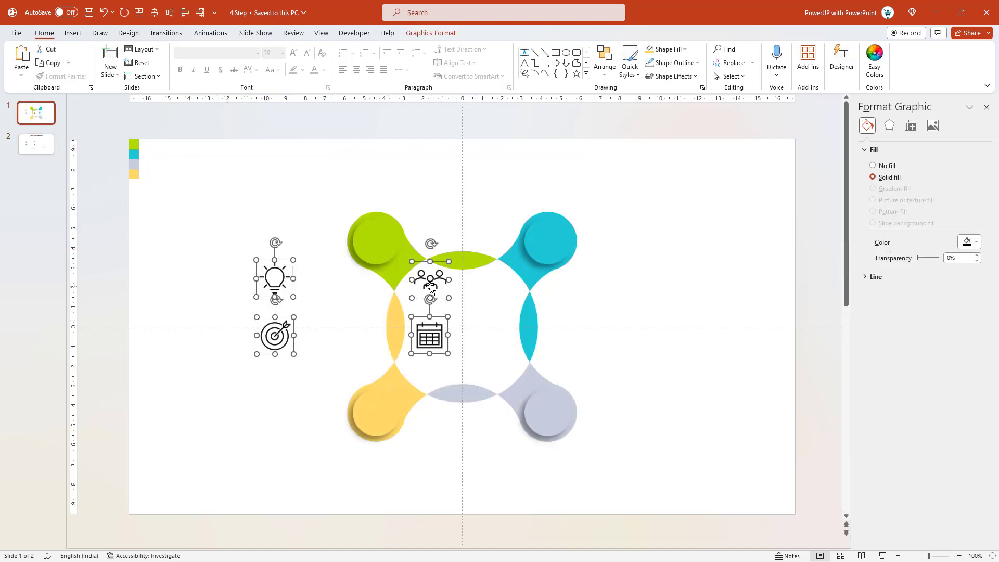
{"action": "left_click_drag", "start_coordinate": [430, 287], "coordinate": [473, 195]}
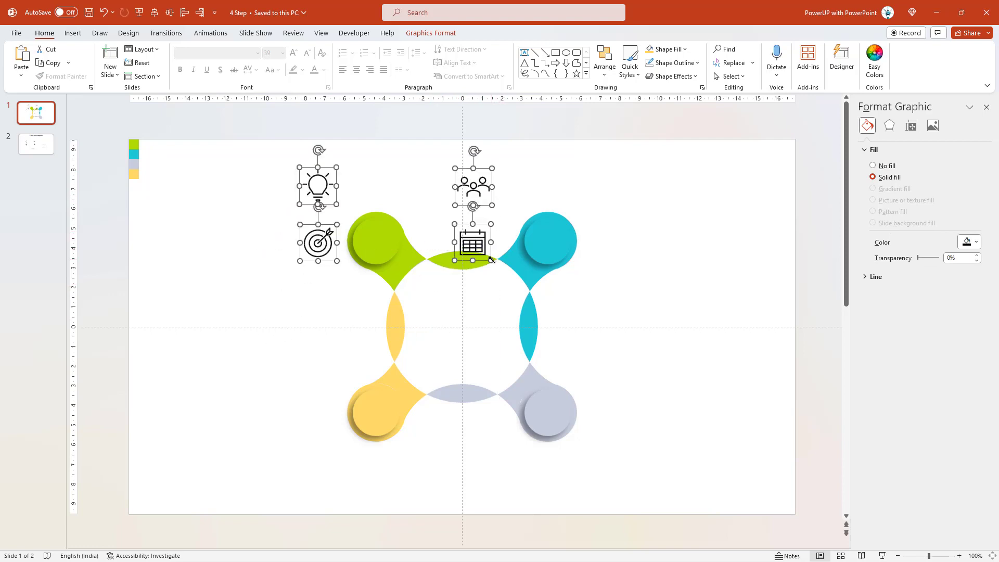
{"action": "left_click_drag", "start_coordinate": [490, 259], "coordinate": [486, 256]}
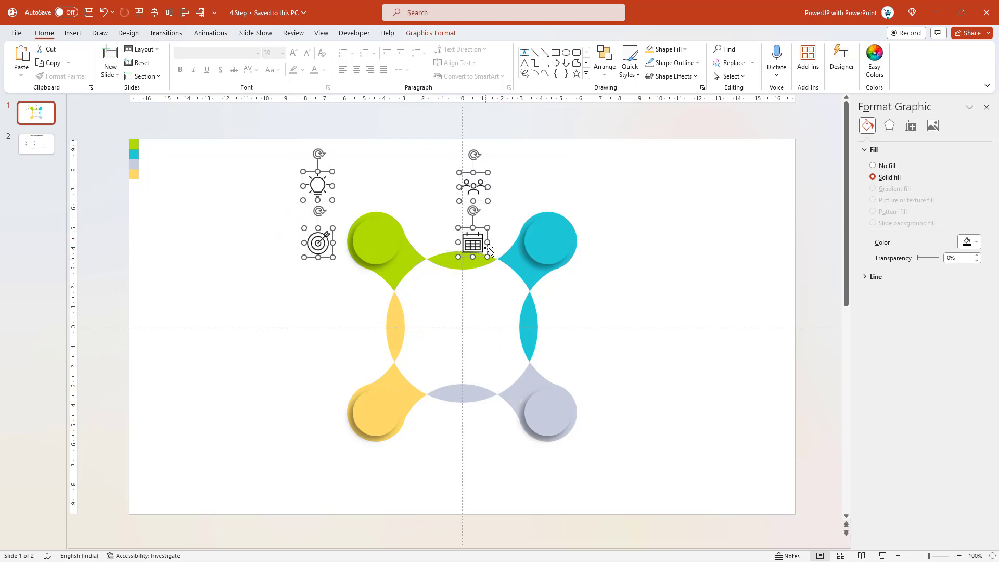
Place the lightbulb, people, calendar and target icons on the green, cyan, grey and yellow circles.
{"action": "left_click", "coordinate": [309, 190]}
{"action": "left_click_drag", "start_coordinate": [317, 186], "coordinate": [376, 241]}
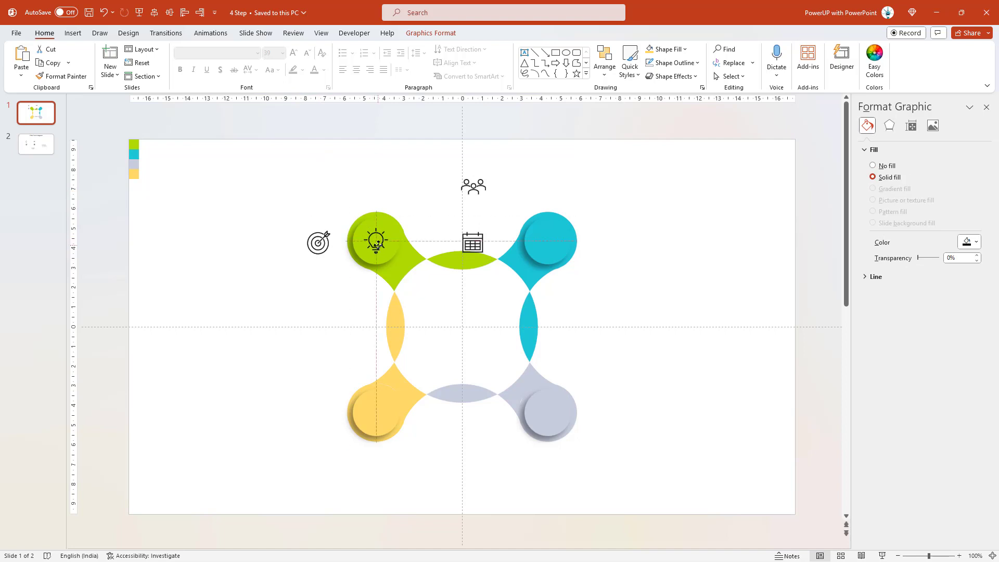
{"action": "left_click_drag", "start_coordinate": [475, 194], "coordinate": [545, 242]}
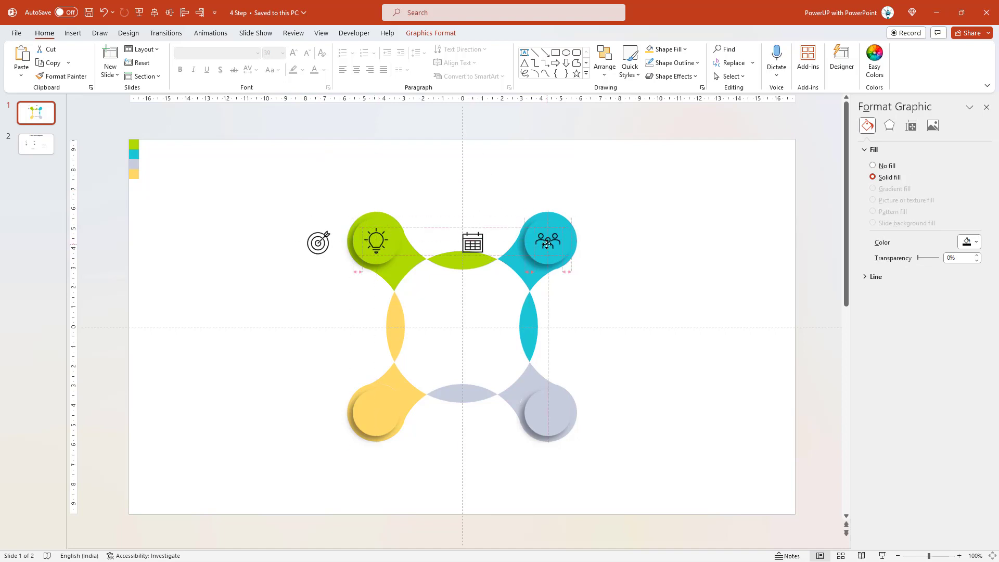
{"action": "left_click_drag", "start_coordinate": [475, 244], "coordinate": [550, 416]}
{"action": "left_click_drag", "start_coordinate": [318, 243], "coordinate": [375, 412]}
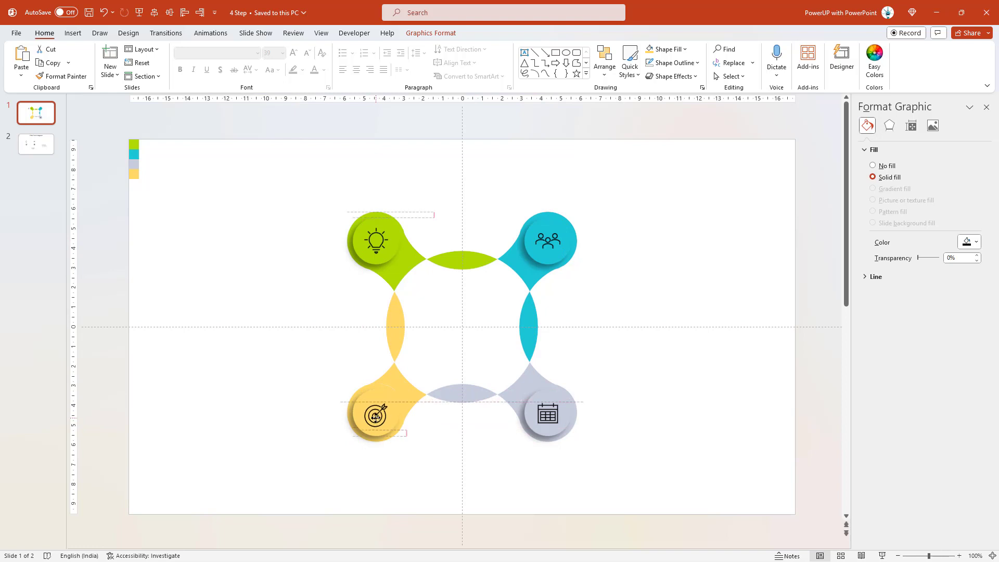
Bring the text boxes from slide 2 and place BUSINESS TITLE in the diagram centre.
{"action": "left_click", "coordinate": [300, 356]}
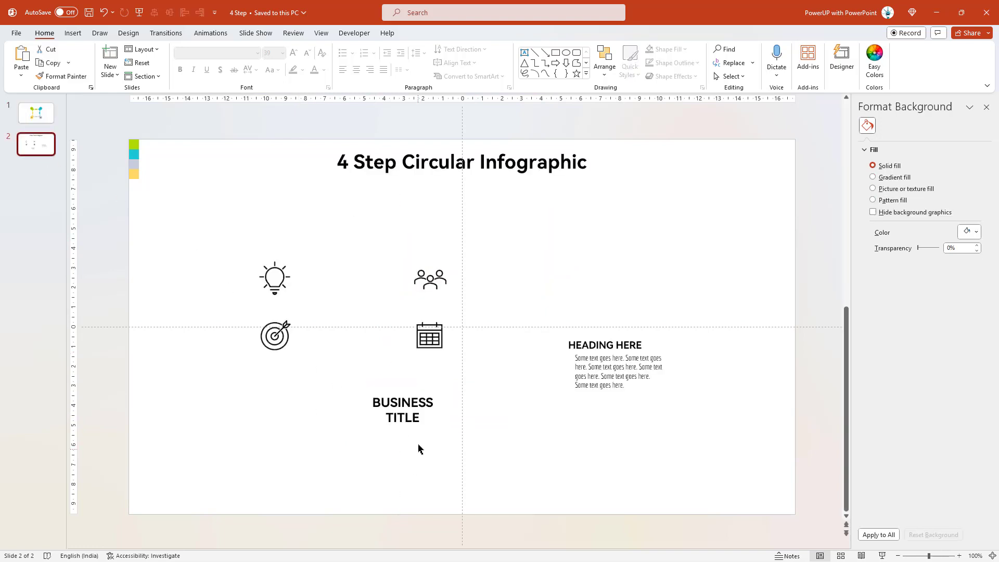
{"action": "left_click", "coordinate": [402, 409]}
{"action": "left_click", "coordinate": [618, 371], "text": "shift"}
{"action": "left_click", "coordinate": [604, 344], "text": "shift"}
{"action": "mouse_move", "coordinate": [403, 411]}
{"action": "left_mouse_down"}
{"action": "mouse_move", "coordinate": [436, 438]}
{"action": "mouse_move", "coordinate": [476, 346]}
{"action": "left_mouse_up"}
{"action": "left_click", "coordinate": [452, 452]}
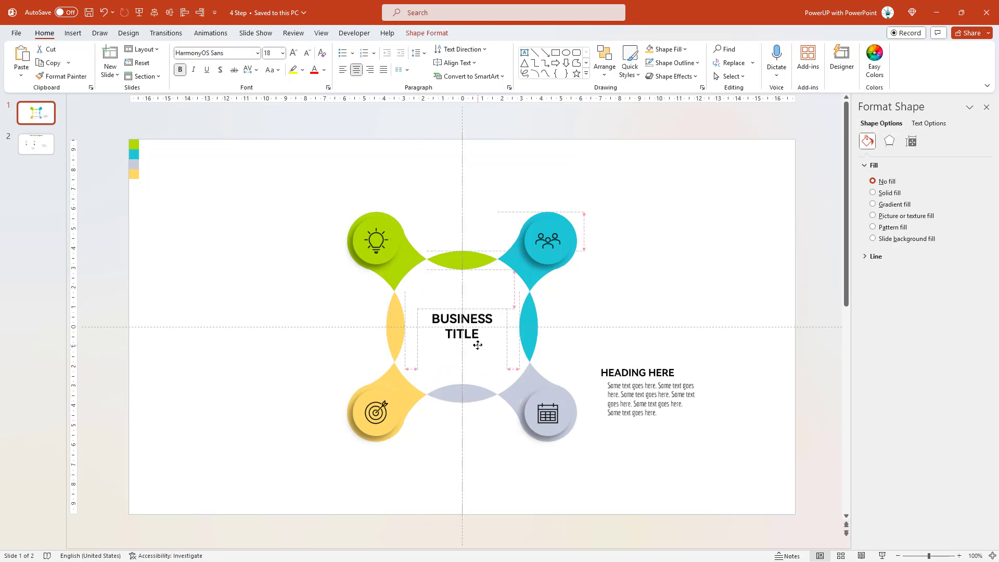
Position heading-and-body blocks beside the right circles, copy them to the left side, right-aligned.
{"action": "left_click", "coordinate": [635, 417]}
{"action": "mouse_move", "coordinate": [635, 417]}
{"action": "left_mouse_down"}
{"action": "mouse_move", "coordinate": [614, 254]}
{"action": "mouse_move", "coordinate": [624, 442]}
{"action": "left_mouse_up"}
{"action": "left_click", "coordinate": [637, 264], "text": "shift"}
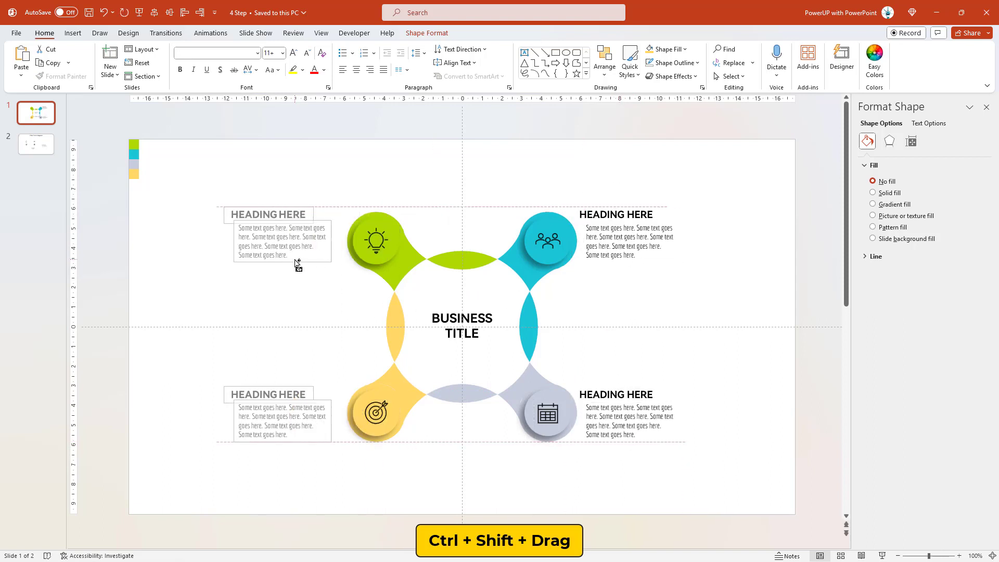
{"action": "left_click_drag", "start_coordinate": [638, 265], "coordinate": [297, 261]}
{"action": "left_click", "coordinate": [369, 69]}
{"action": "left_click", "coordinate": [336, 167]}
{"action": "left_click", "coordinate": [300, 209]}
{"action": "left_click", "coordinate": [302, 390], "text": "shift"}
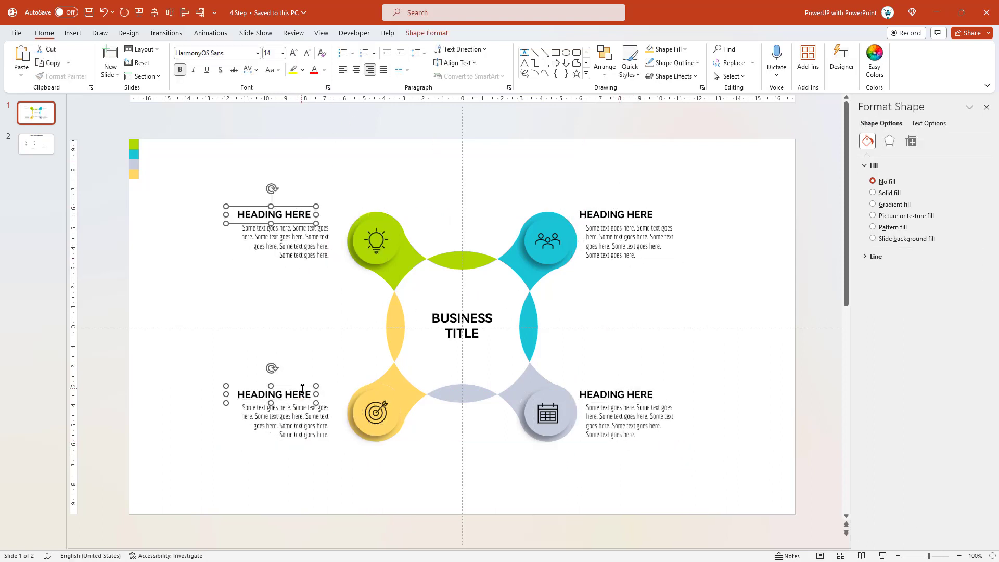
{"action": "left_click_drag", "start_coordinate": [301, 389], "coordinate": [326, 389]}
{"action": "left_click", "coordinate": [294, 303]}
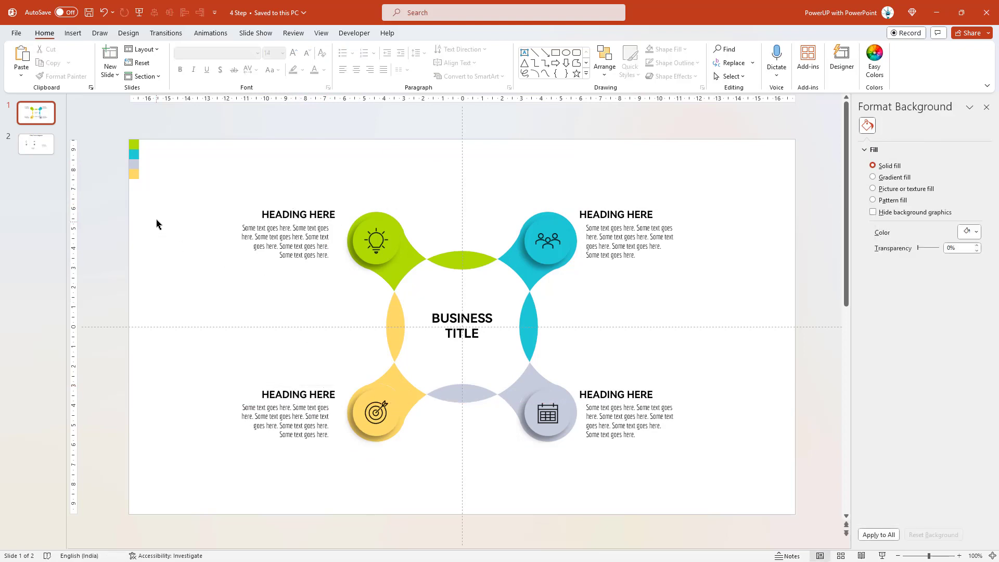
Copy the '4 Step Circular Infographic' slide title from slide 2 to the top of slide 1.
{"action": "left_click", "coordinate": [134, 174]}
{"action": "scroll", "coordinate": [506, 245], "scroll_direction": "down", "scroll_amount": 5}
{"action": "left_click", "coordinate": [501, 177]}
{"action": "scroll", "coordinate": [324, 201], "scroll_direction": "up", "scroll_amount": 5}
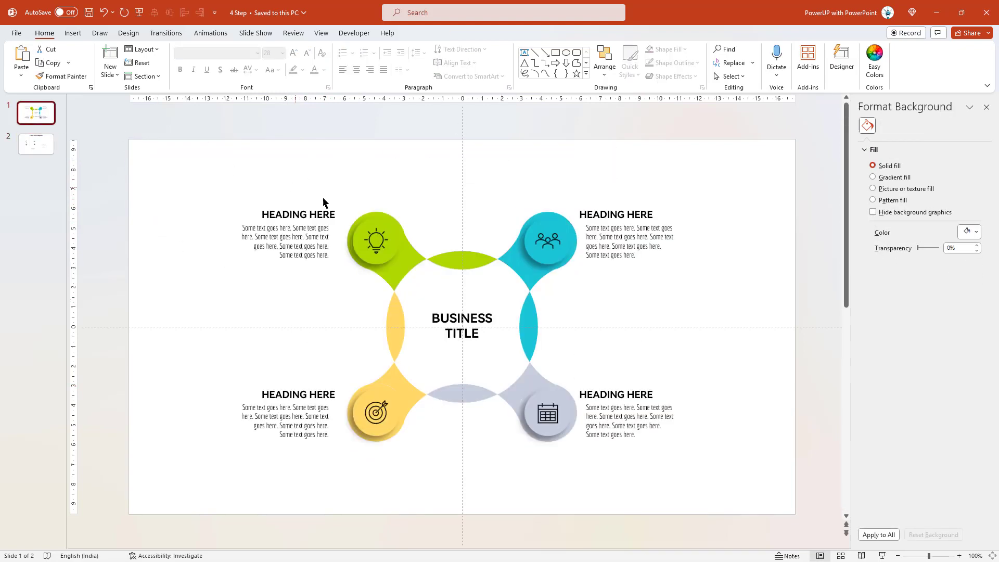
{"action": "left_click", "coordinate": [485, 175]}
{"action": "left_click", "coordinate": [480, 218]}
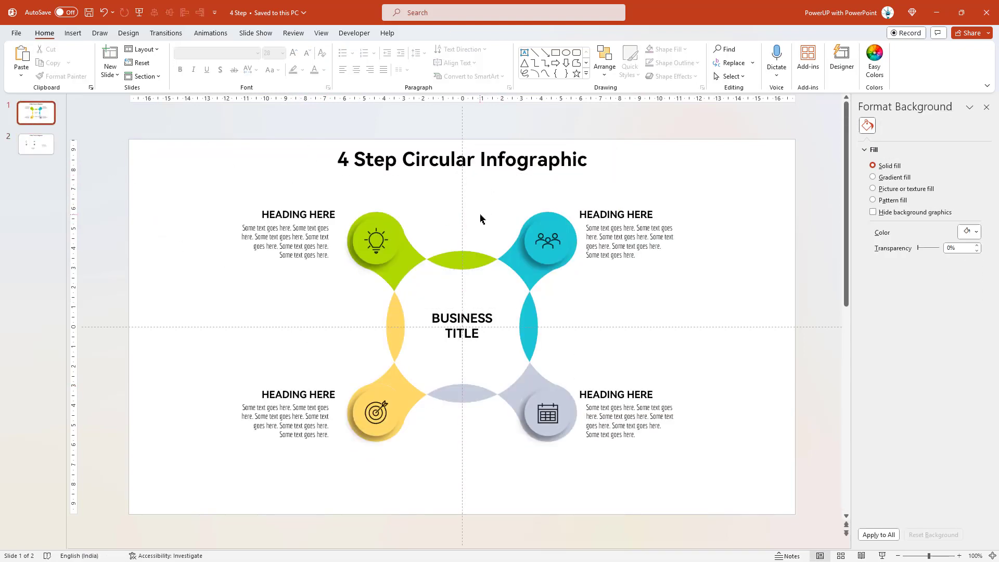
{"action": "key", "text": "F5"}
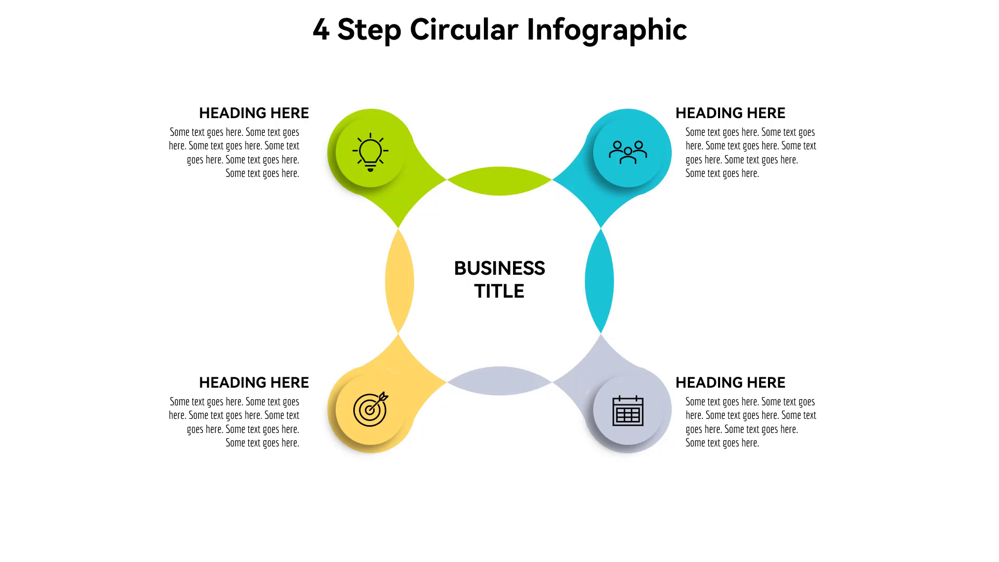
{"action": "key", "text": "Escape"}
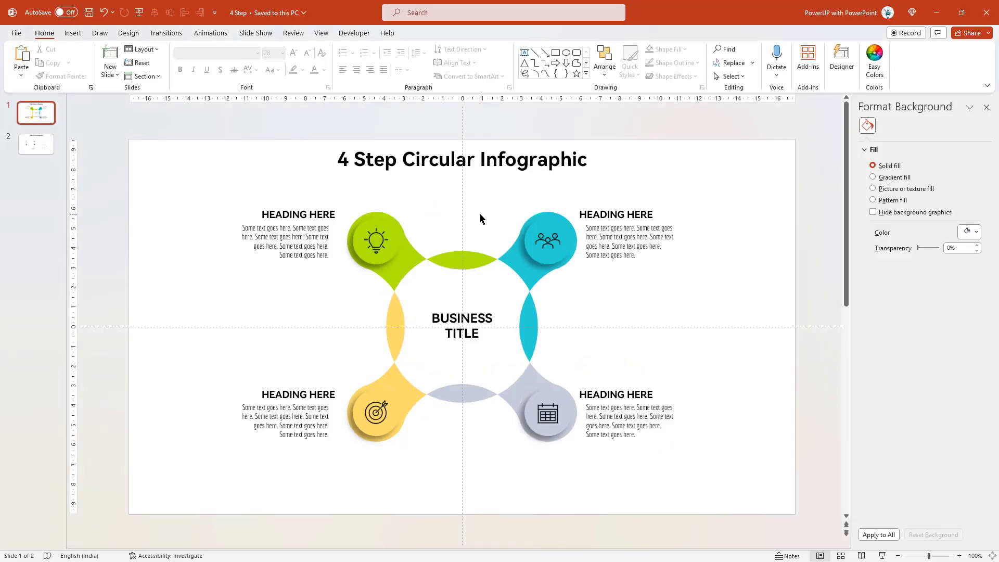